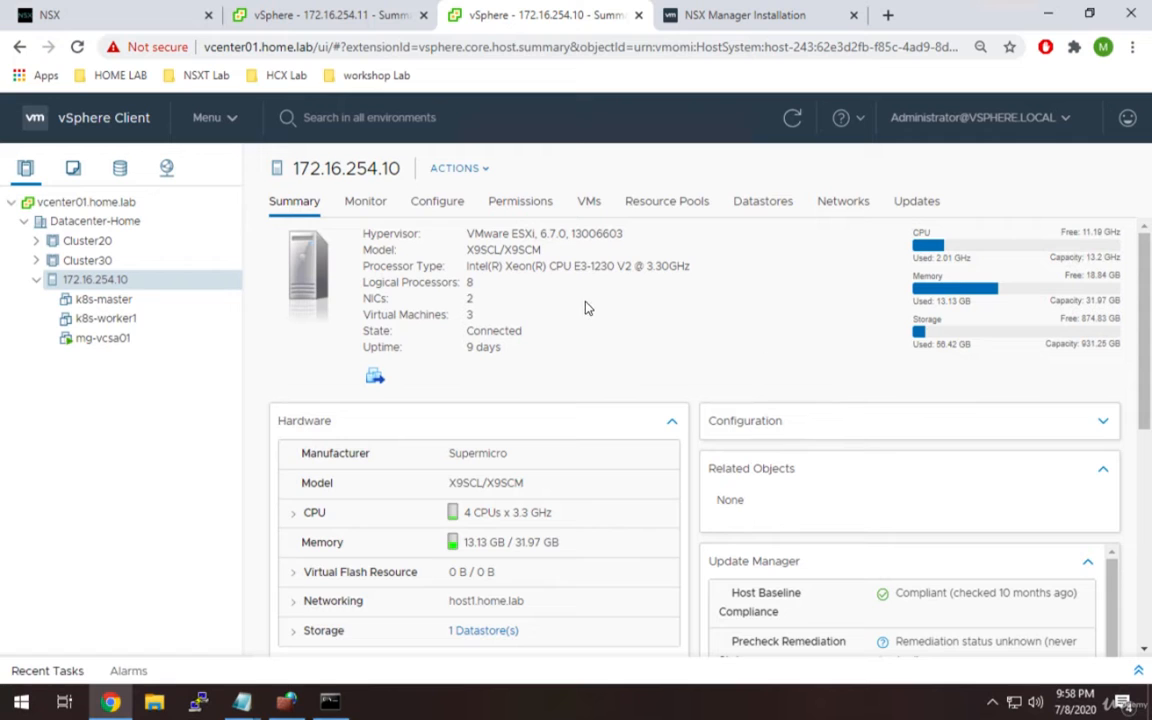
Start Deploy OVF Template on host 172.16.254.10 with the local nsx-unified-appliance OVA file.
{"action": "right_click", "coordinate": [141, 287]}
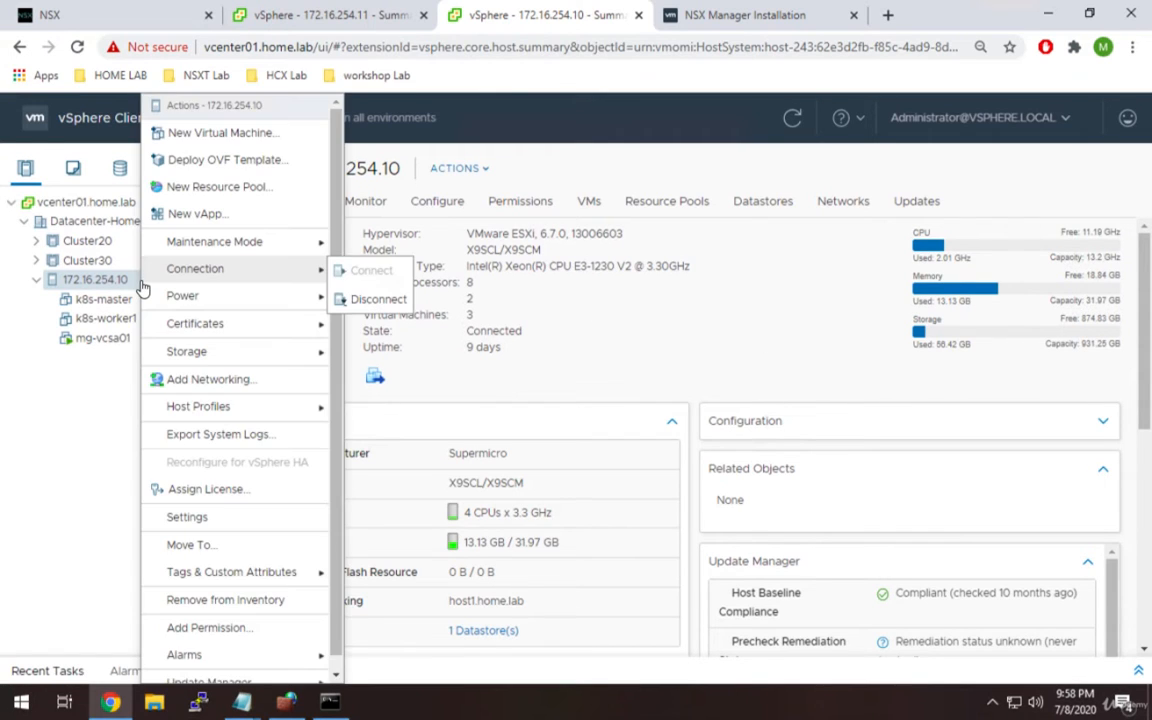
{"action": "left_click", "coordinate": [256, 167]}
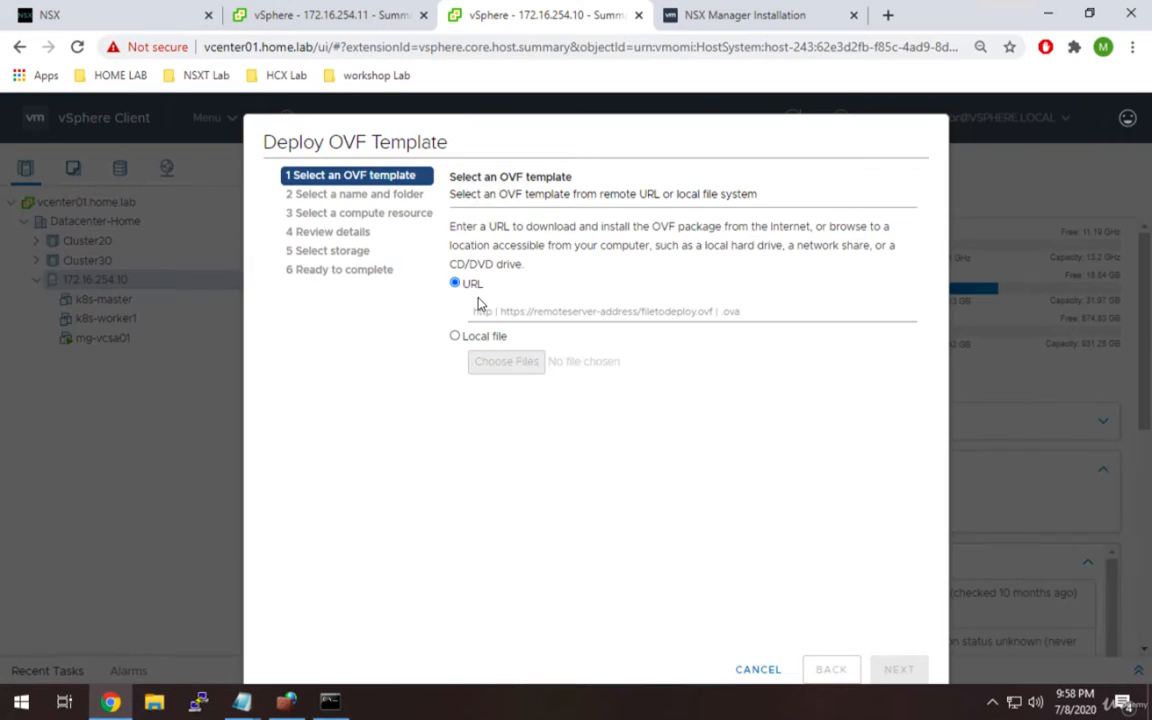
{"action": "left_click", "coordinate": [455, 337]}
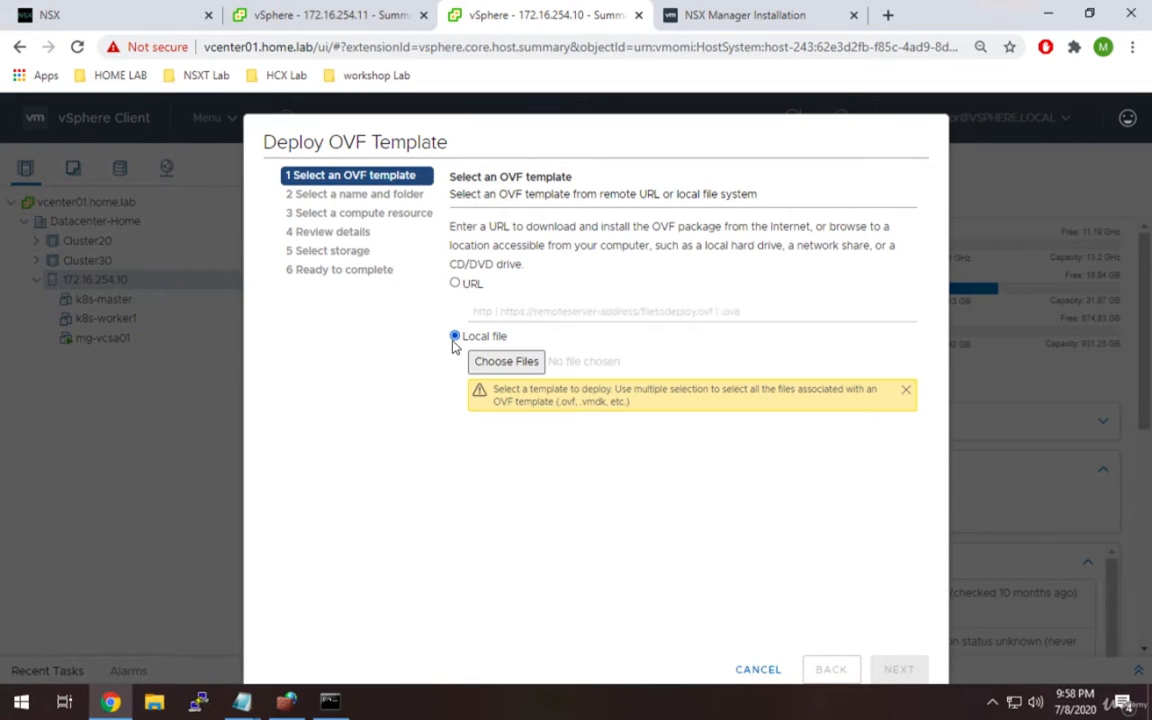
{"action": "left_click", "coordinate": [489, 361]}
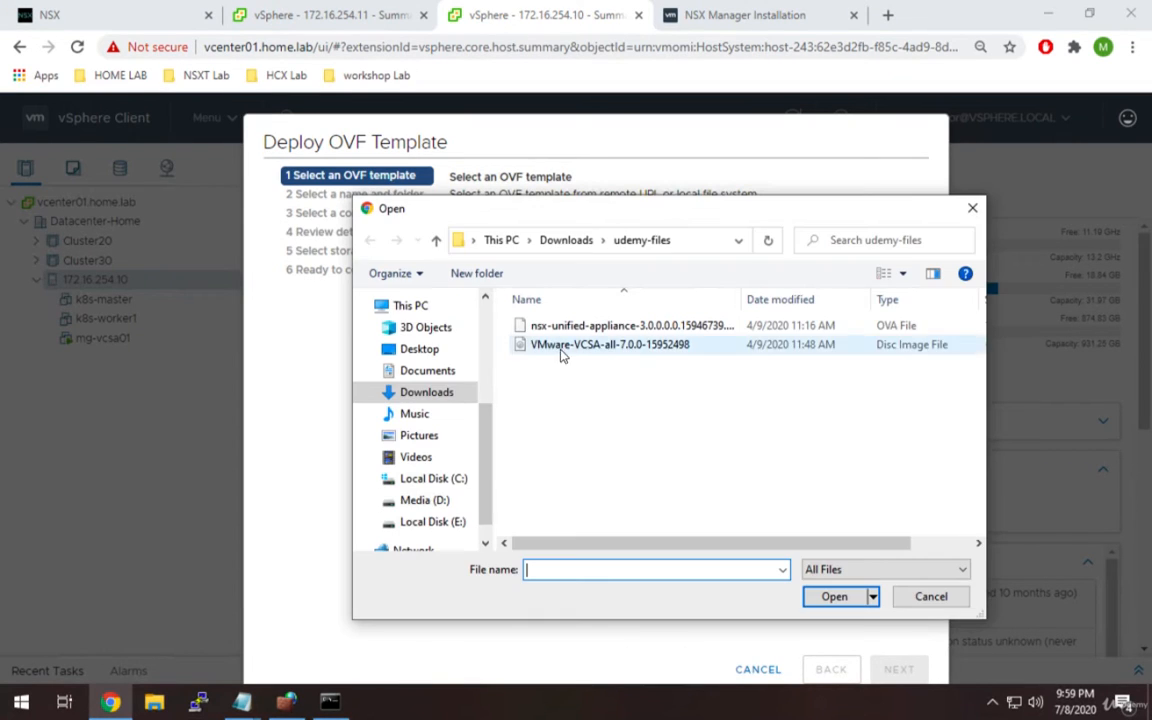
{"action": "left_click", "coordinate": [587, 330]}
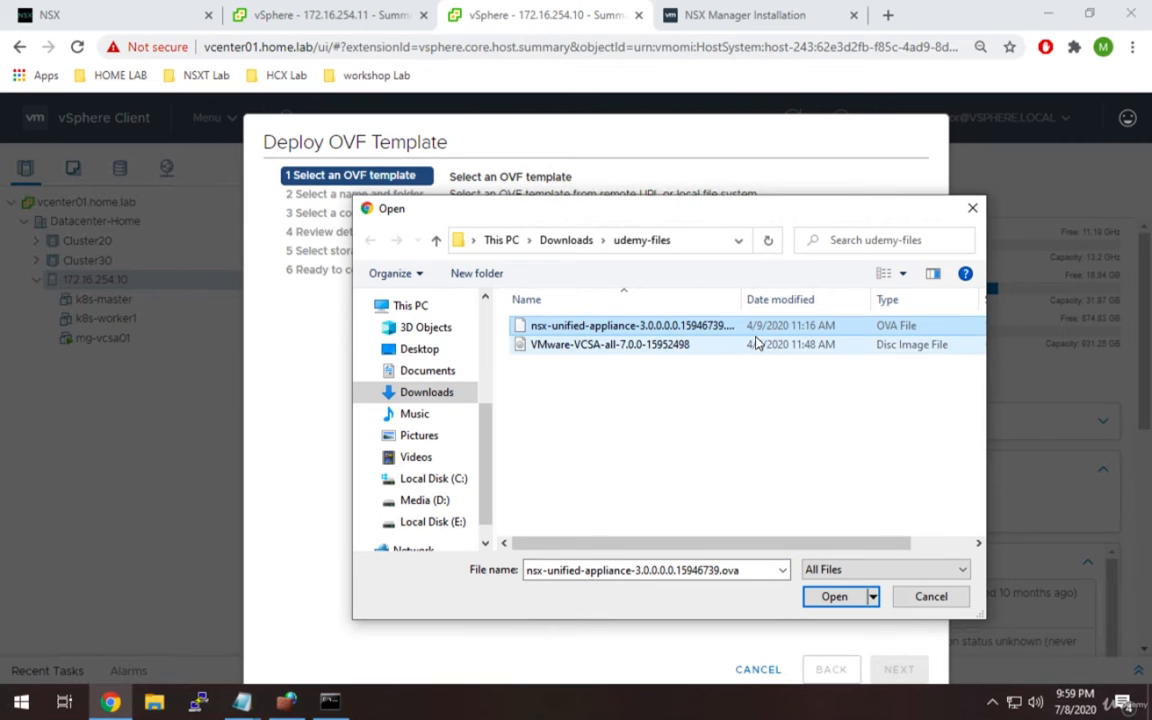
{"action": "left_click_drag", "start_coordinate": [725, 543], "coordinate": [897, 546]}
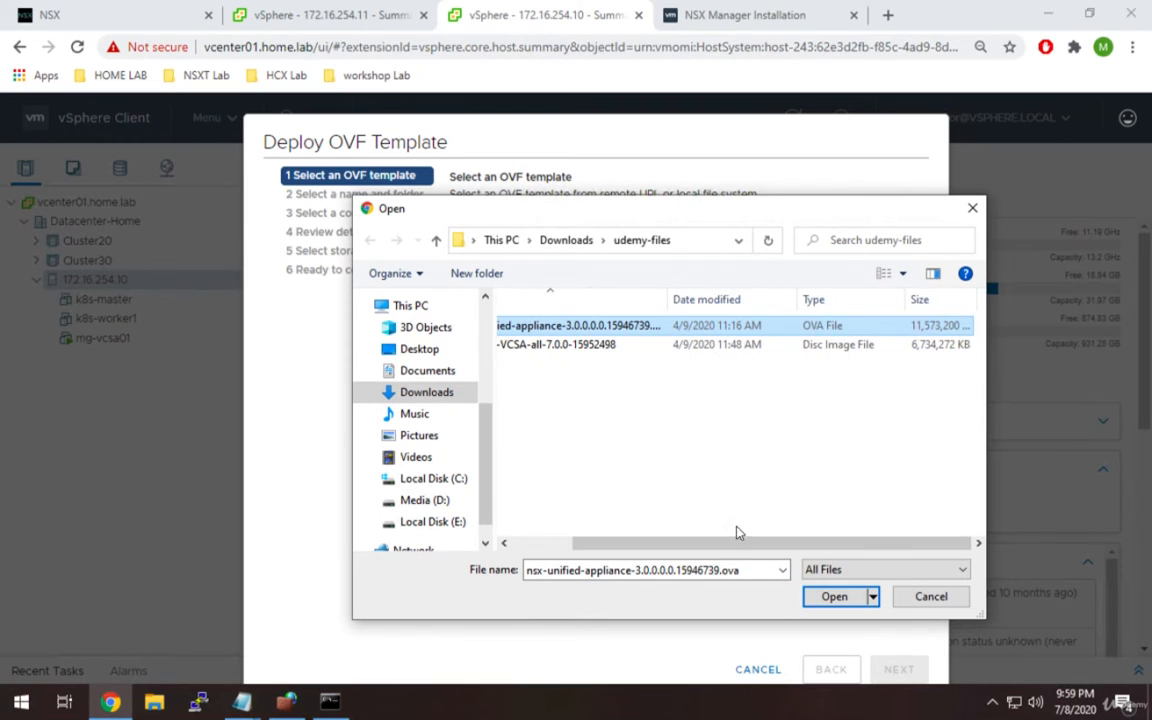
{"action": "left_click_drag", "start_coordinate": [717, 545], "coordinate": [573, 540]}
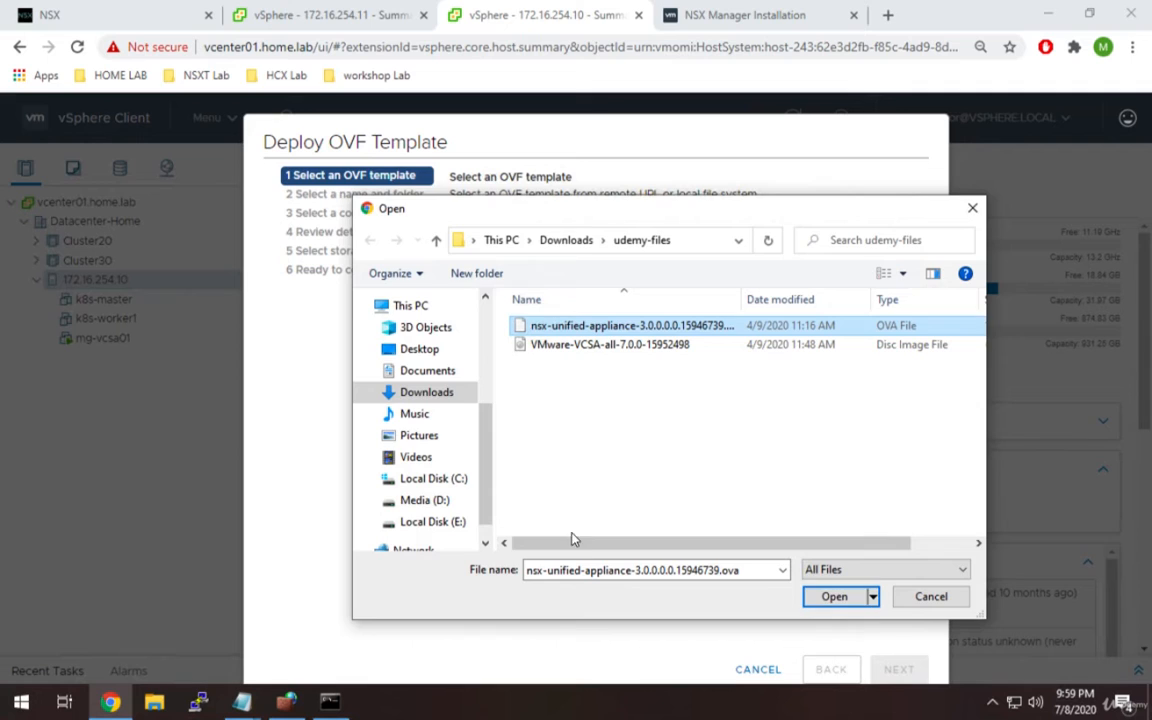
{"action": "left_click", "coordinate": [834, 598]}
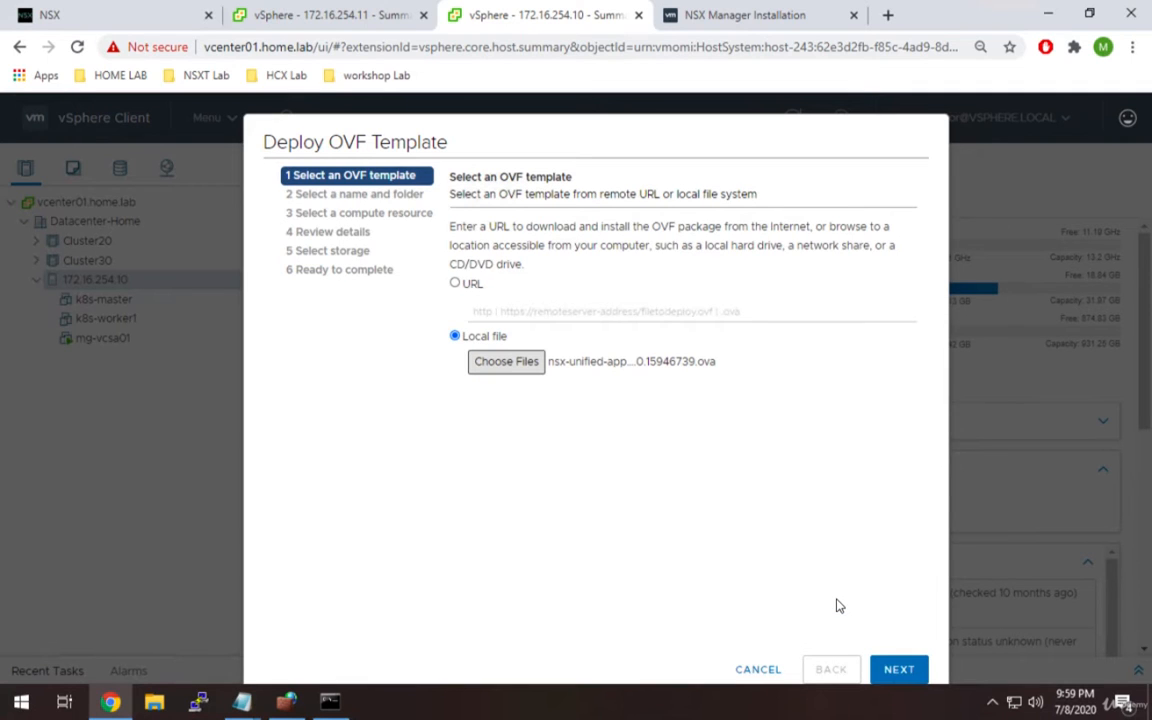
Name the virtual machine nsxt and accept host 172.16.254.10 as its compute resource.
{"action": "left_click", "coordinate": [890, 668]}
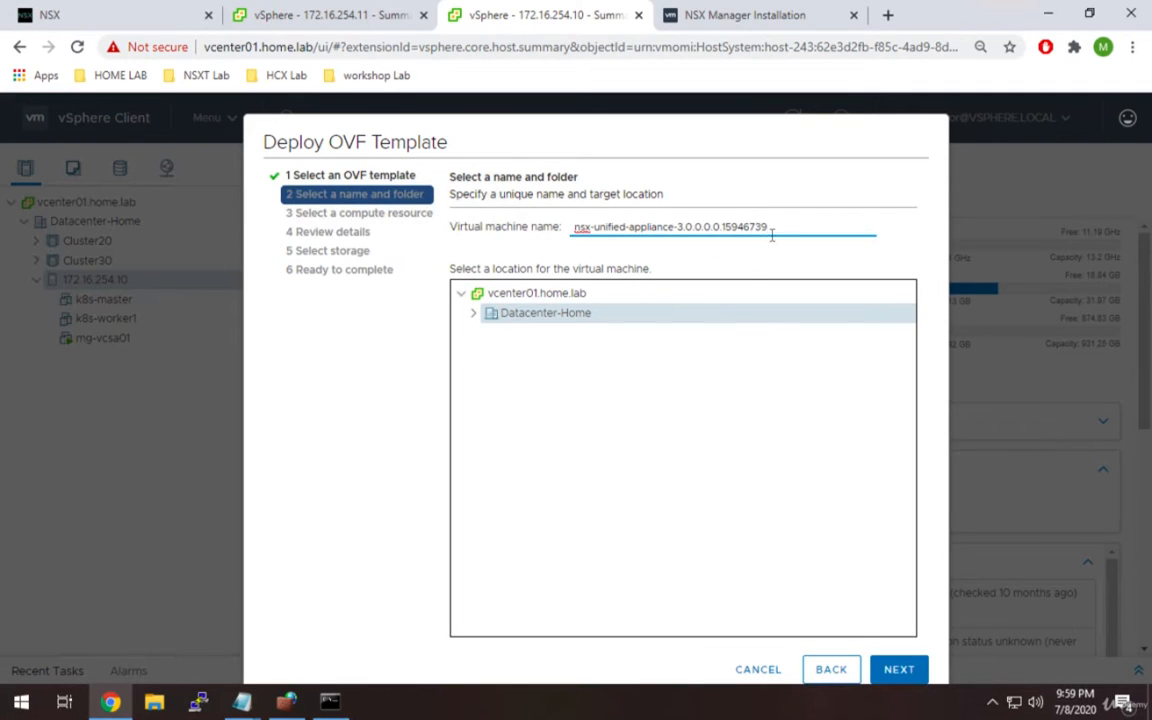
{"action": "key", "text": "ctrl+a"}
{"action": "type", "text": "nsxt"}
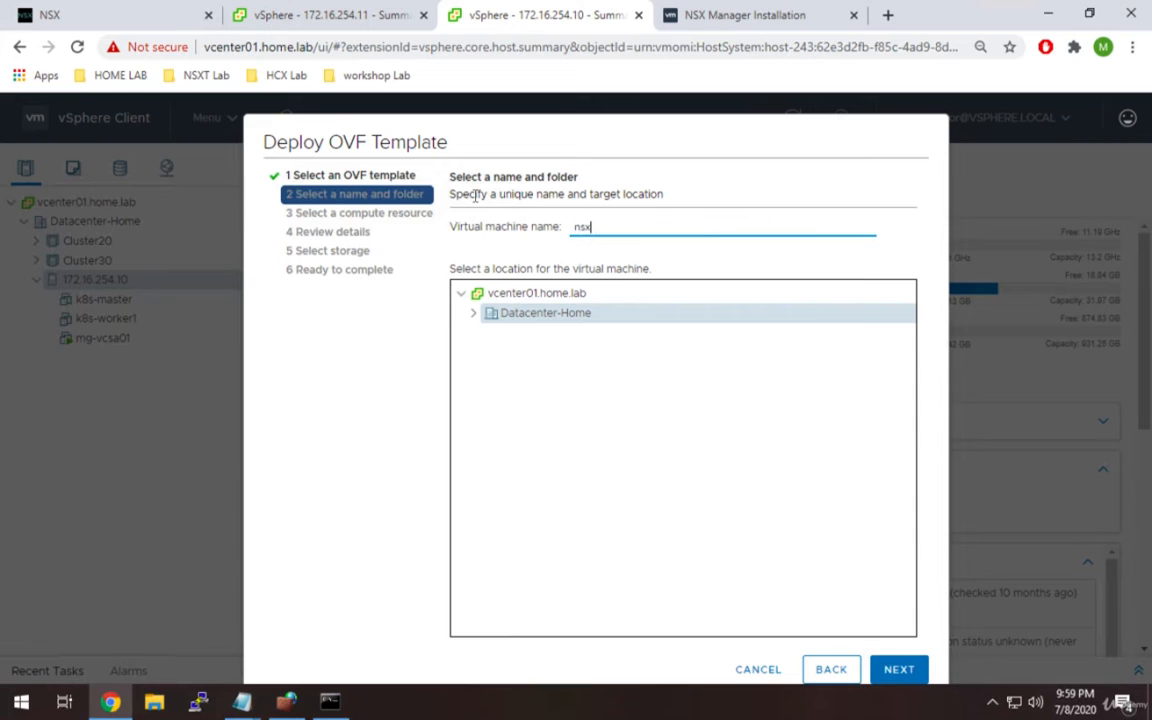
{"action": "left_click", "coordinate": [897, 669]}
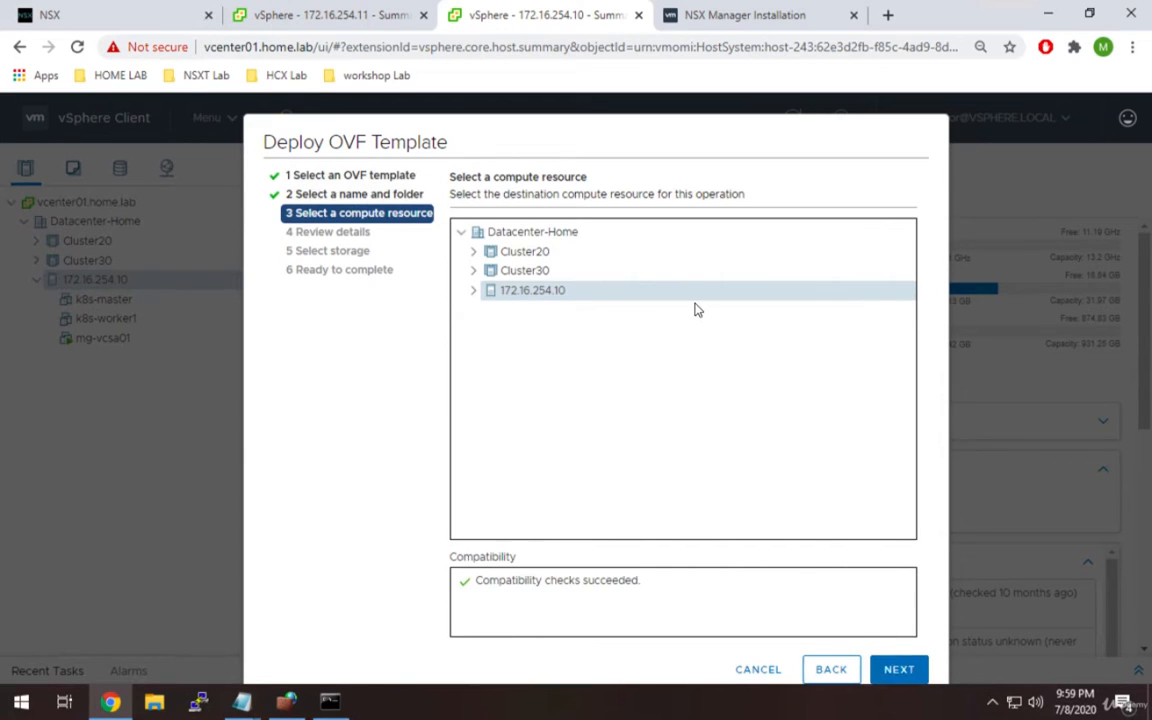
{"action": "left_click", "coordinate": [899, 672]}
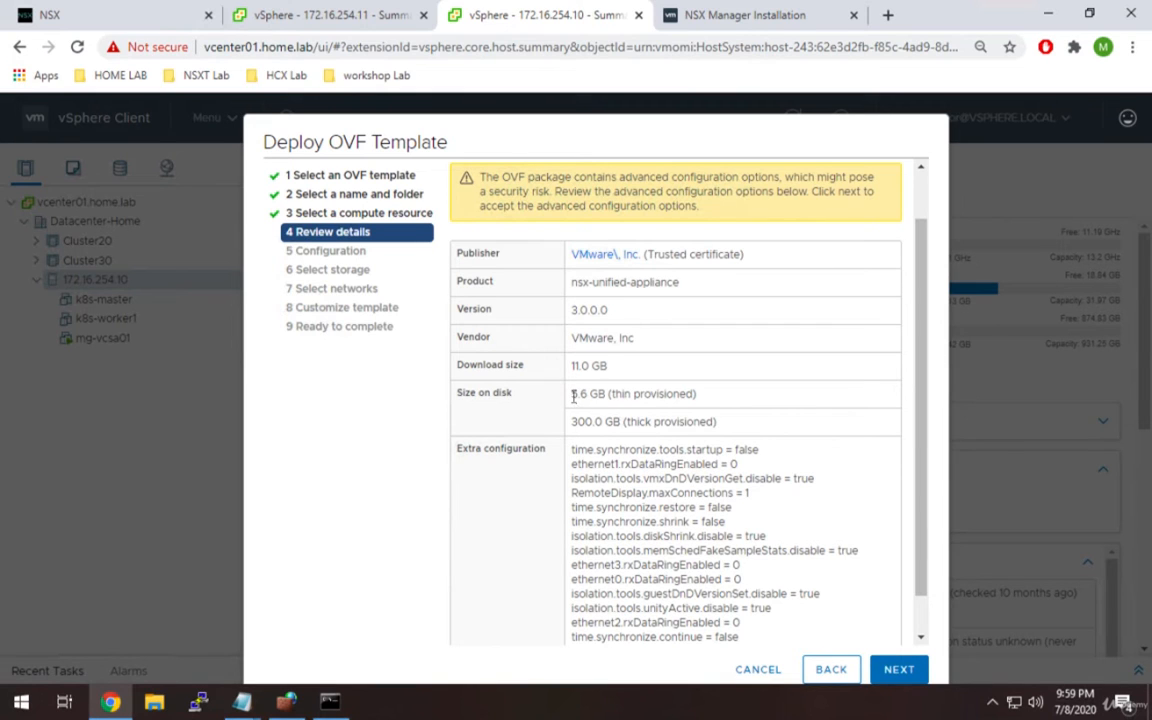
Compare the 5.6 GB thin and 300.0 GB thick disk sizes, then continue to configuration.
{"action": "left_click_drag", "start_coordinate": [574, 397], "coordinate": [695, 394]}
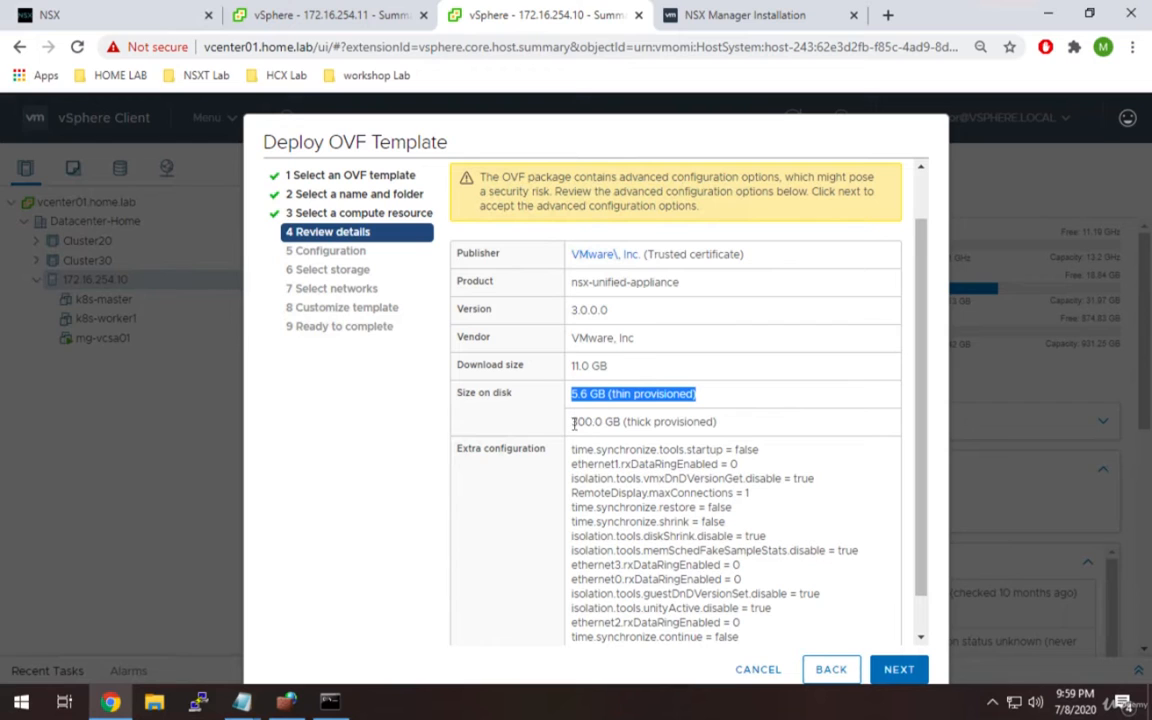
{"action": "left_click_drag", "start_coordinate": [571, 421], "coordinate": [715, 425]}
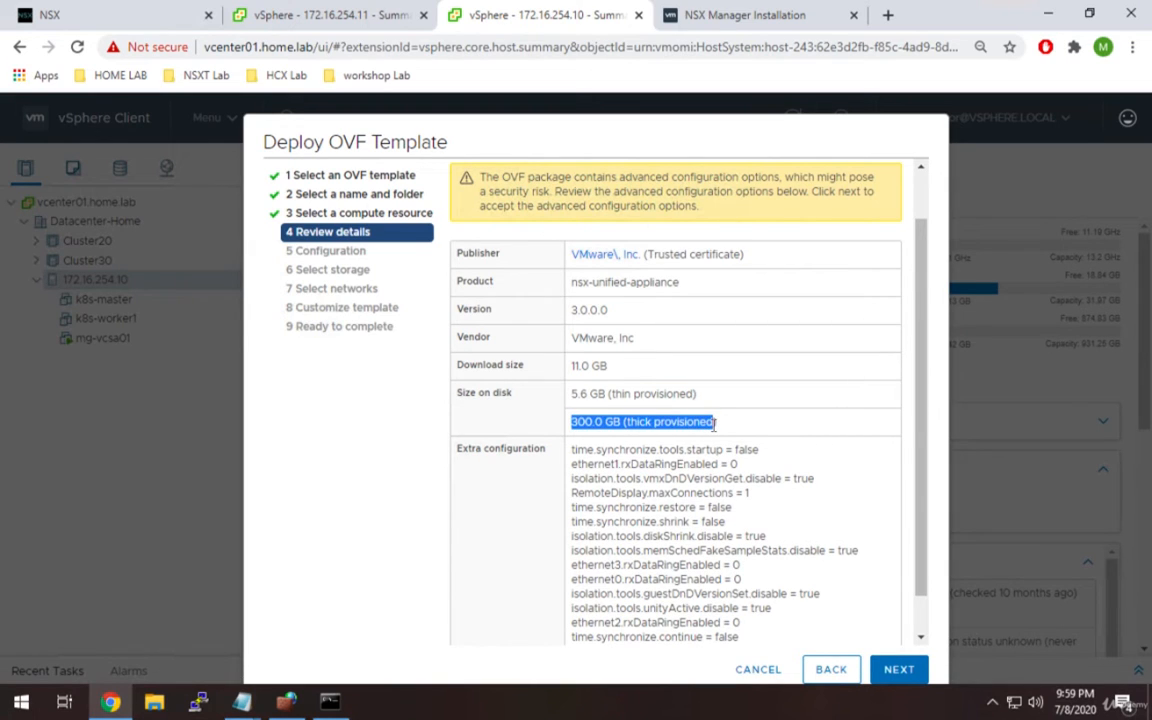
{"action": "left_click_drag", "start_coordinate": [702, 396], "coordinate": [603, 400]}
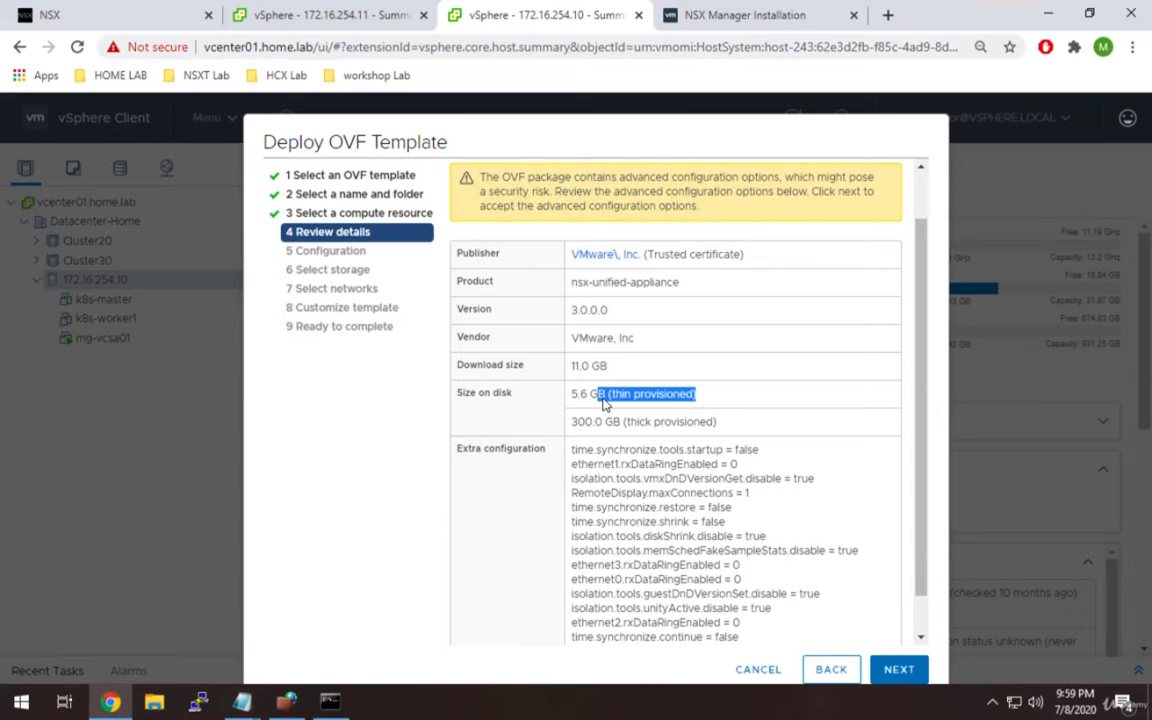
{"action": "left_click", "coordinate": [897, 670]}
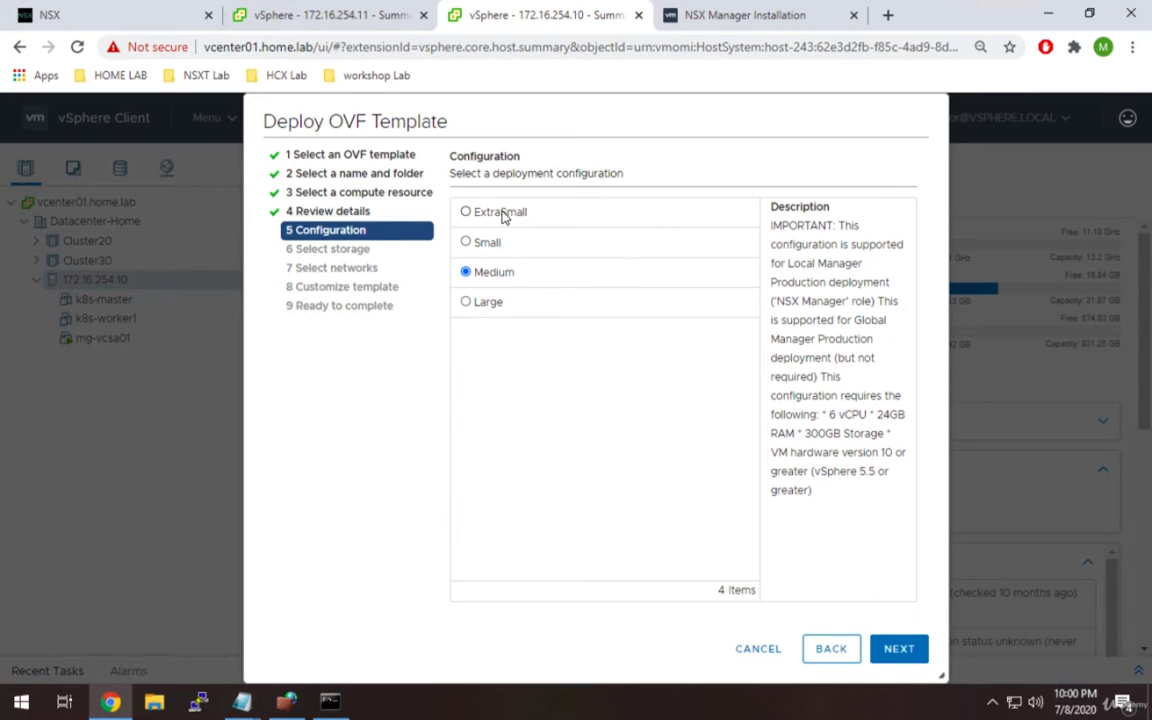
Compare ExtraSmall, Small and Medium sizes and choose Small (4 vCPU, 16GB RAM).
{"action": "left_click", "coordinate": [465, 213]}
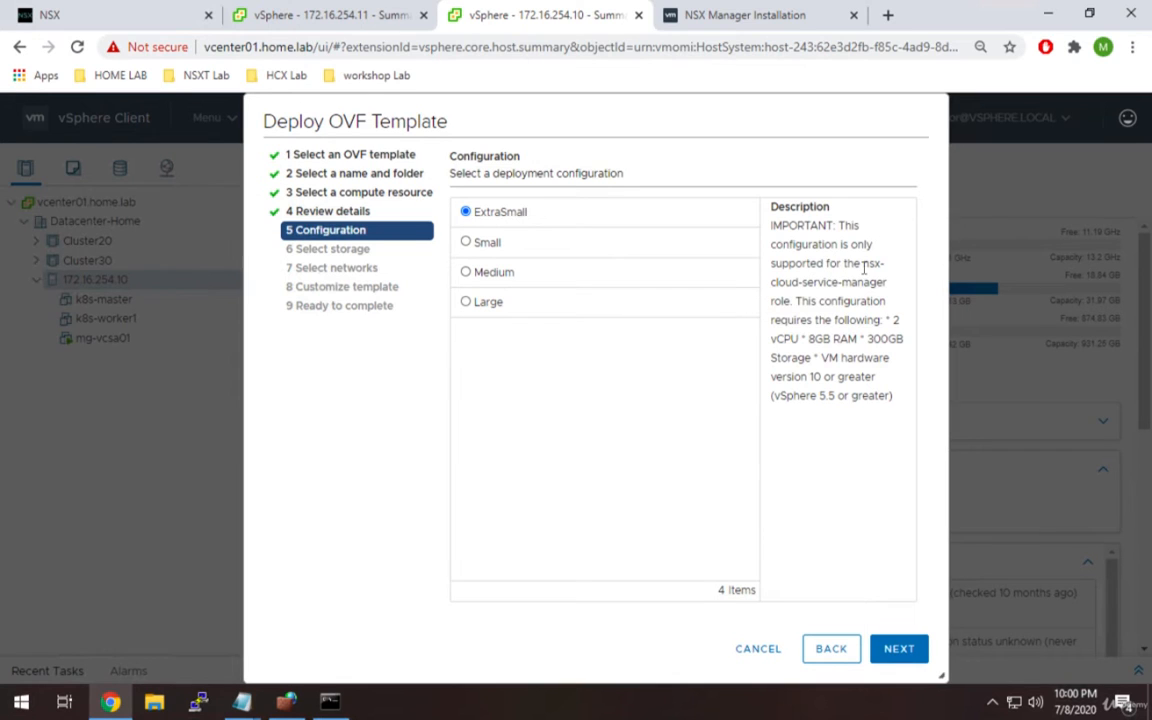
{"action": "left_click_drag", "start_coordinate": [863, 263], "coordinate": [795, 305]}
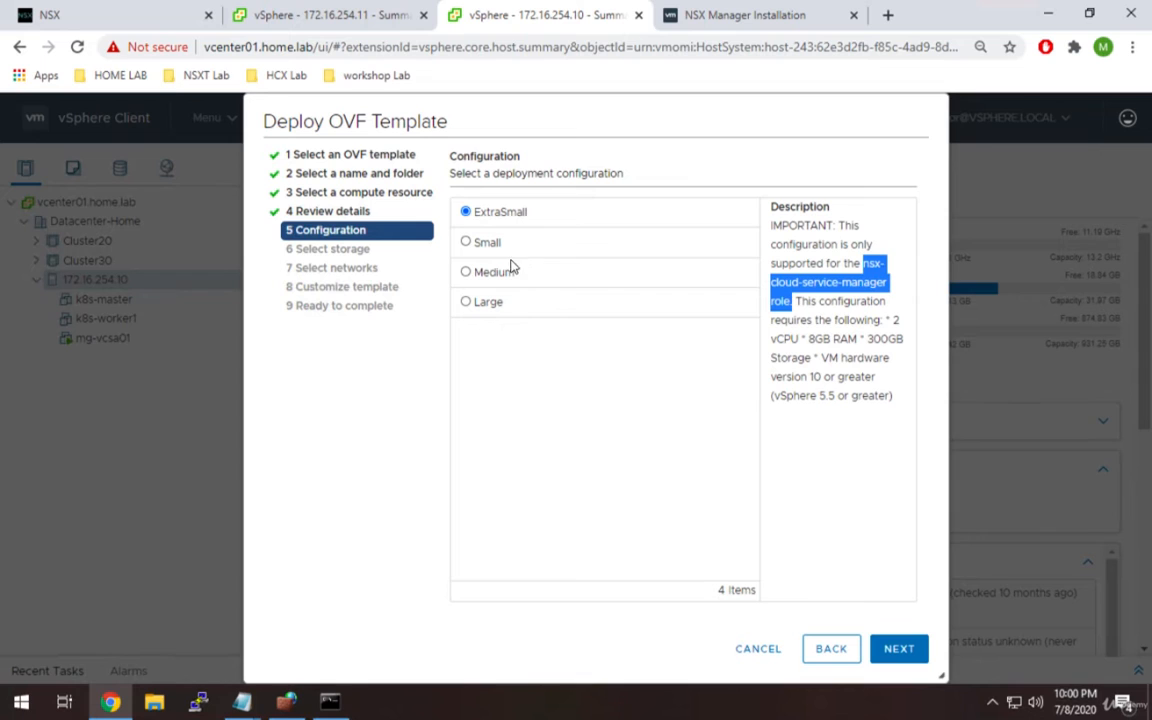
{"action": "left_click", "coordinate": [467, 243]}
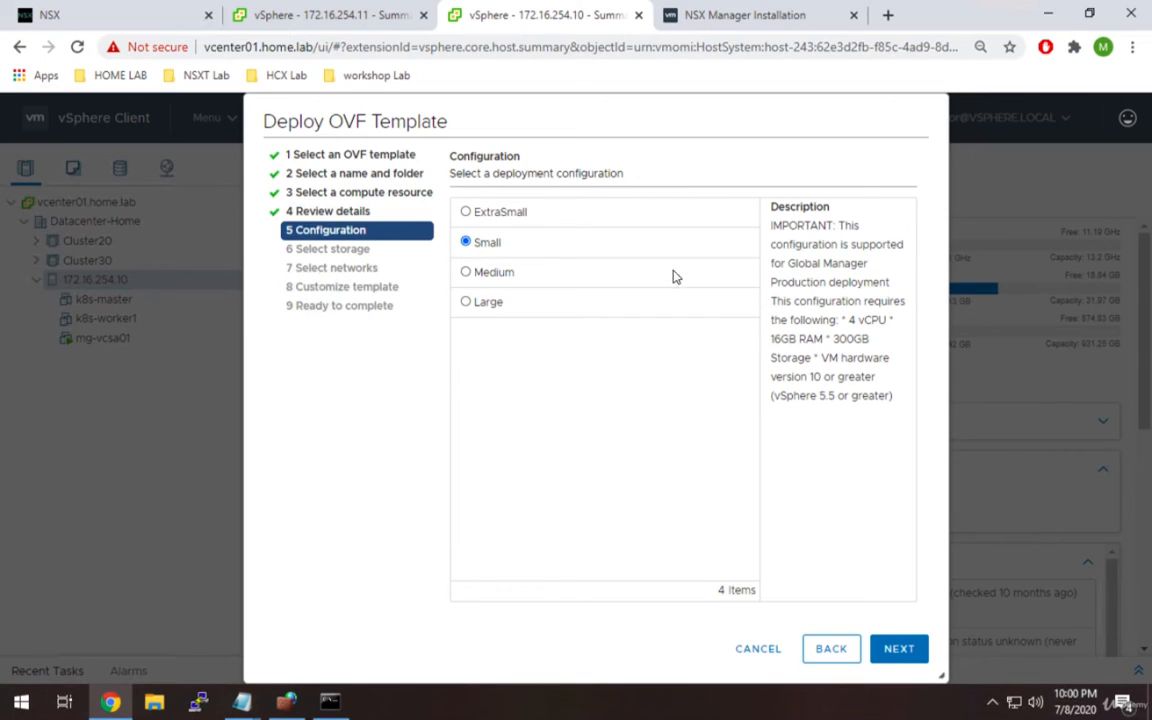
{"action": "left_click_drag", "start_coordinate": [837, 226], "coordinate": [822, 284]}
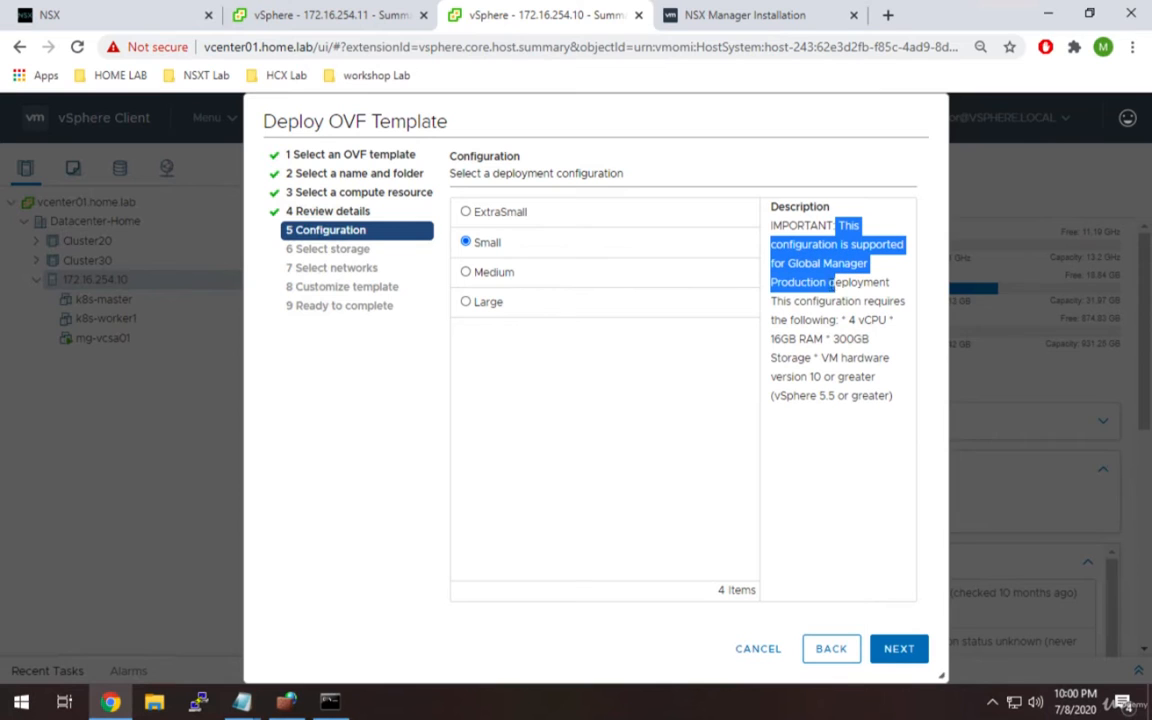
{"action": "left_click", "coordinate": [608, 370]}
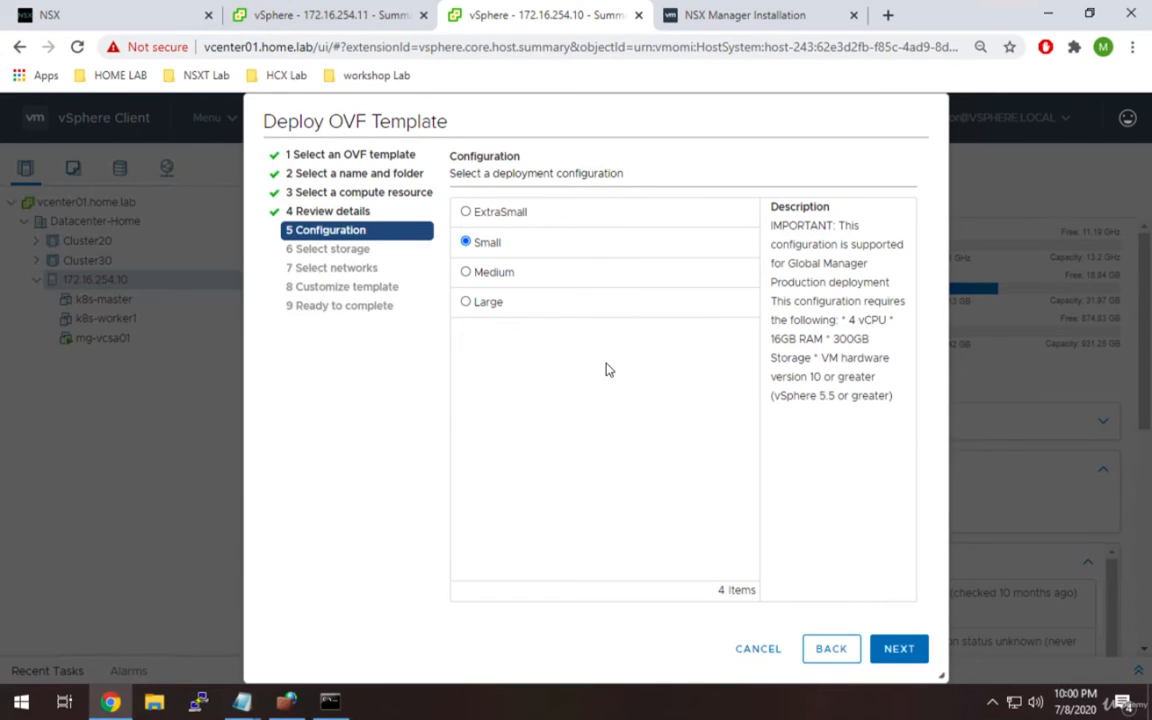
{"action": "left_click", "coordinate": [466, 273]}
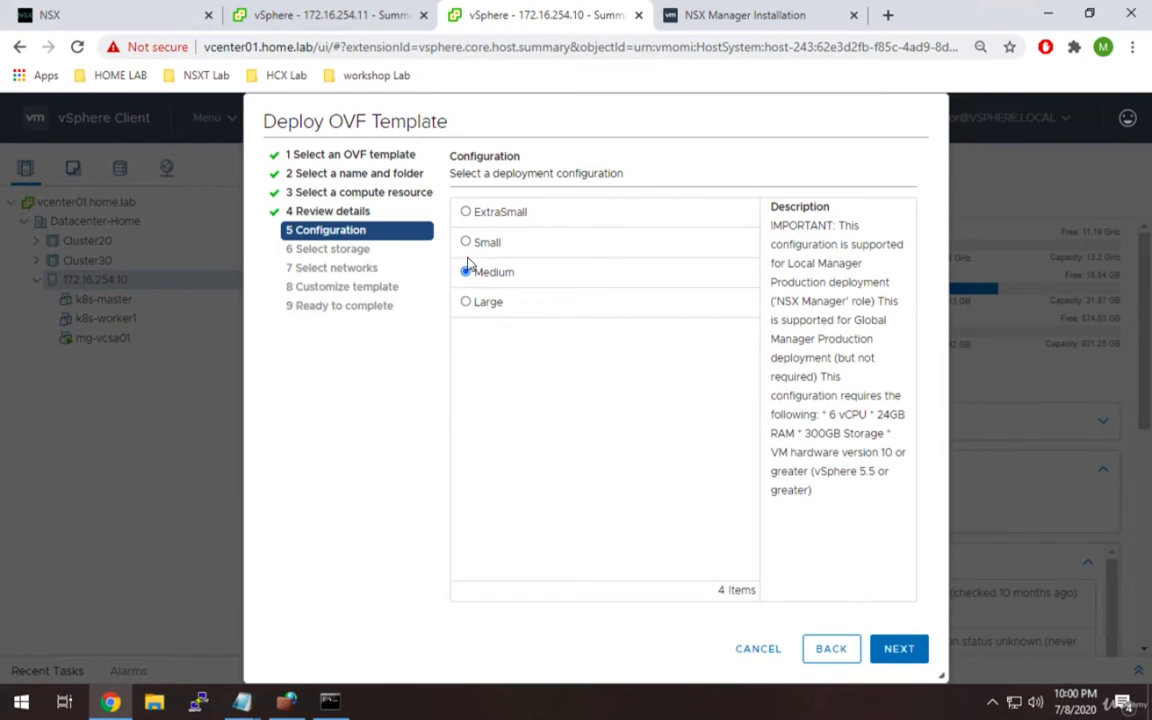
{"action": "left_click", "coordinate": [466, 243]}
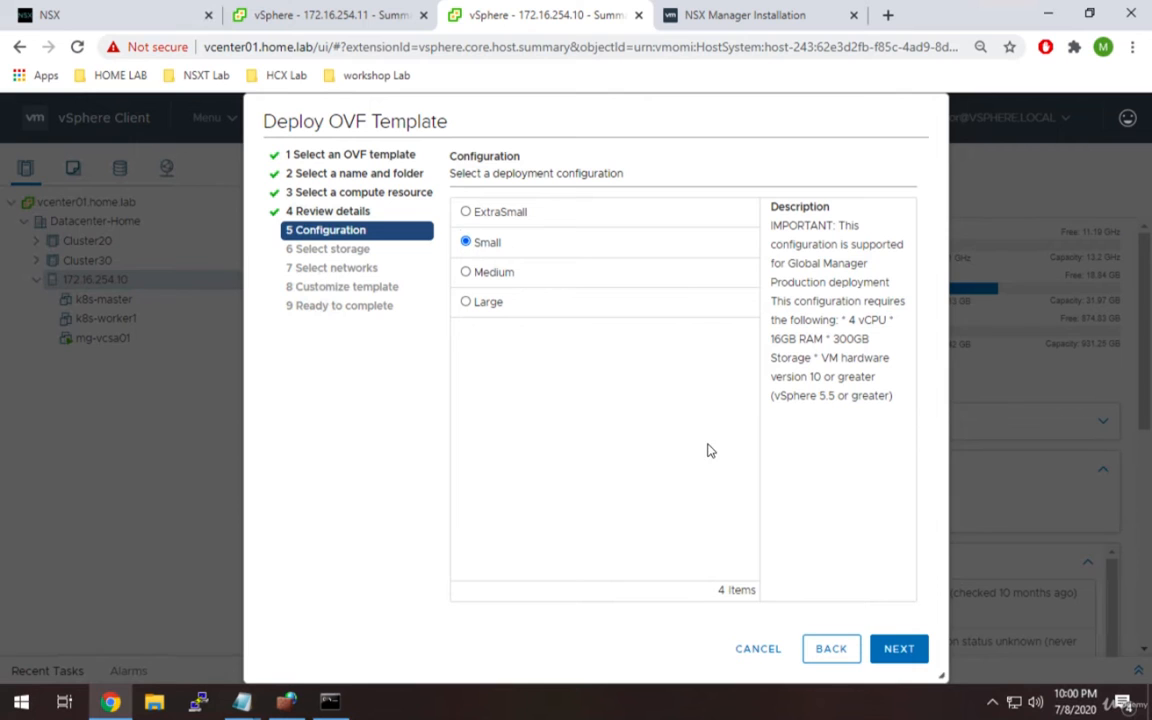
{"action": "left_click", "coordinate": [912, 648]}
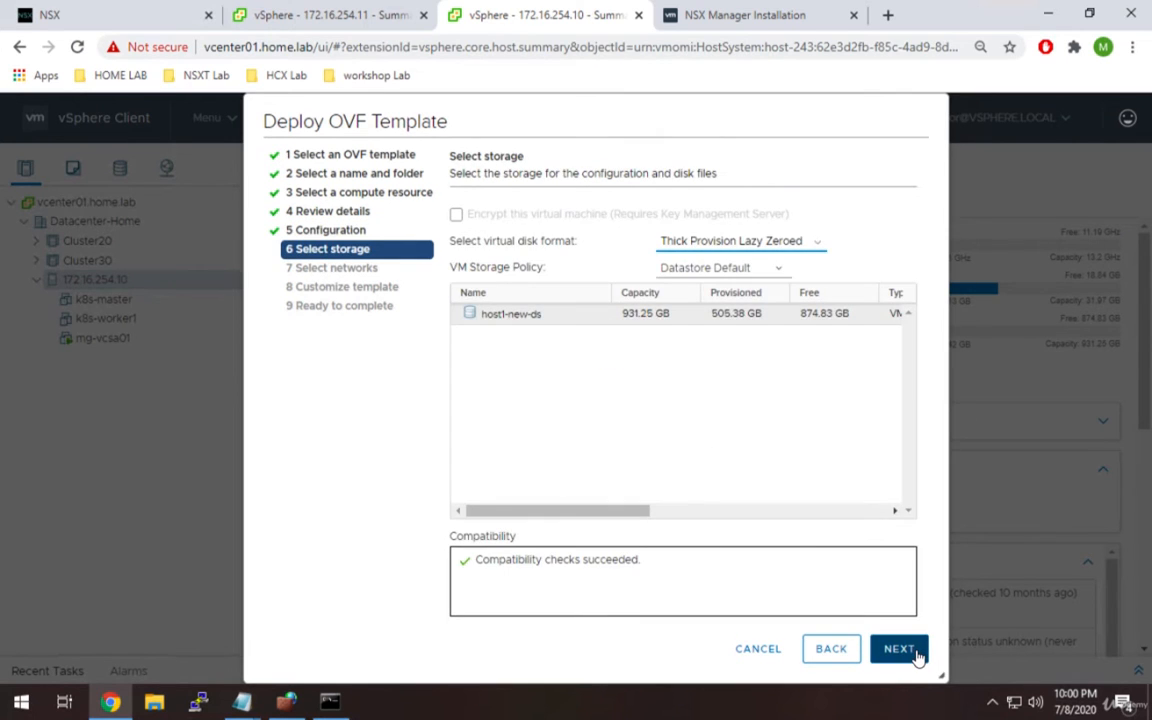
Store the appliance on datastore host1-new-ds with Thin Provision disk format.
{"action": "left_click", "coordinate": [557, 322]}
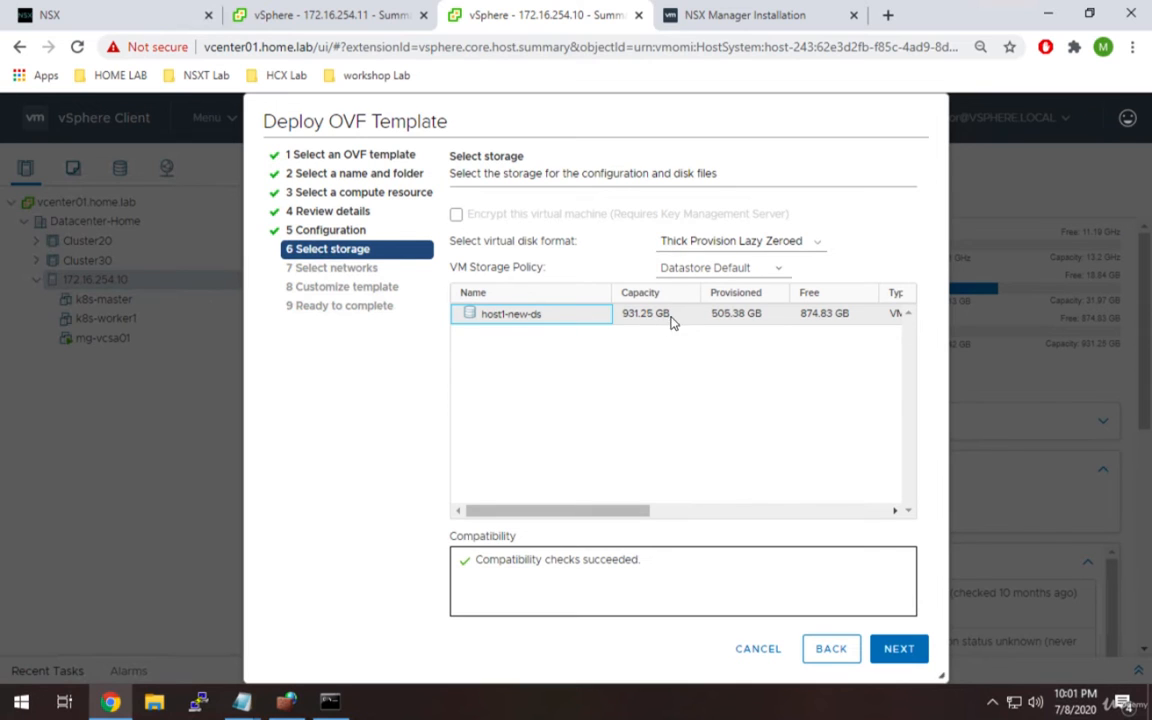
{"action": "left_click", "coordinate": [700, 250]}
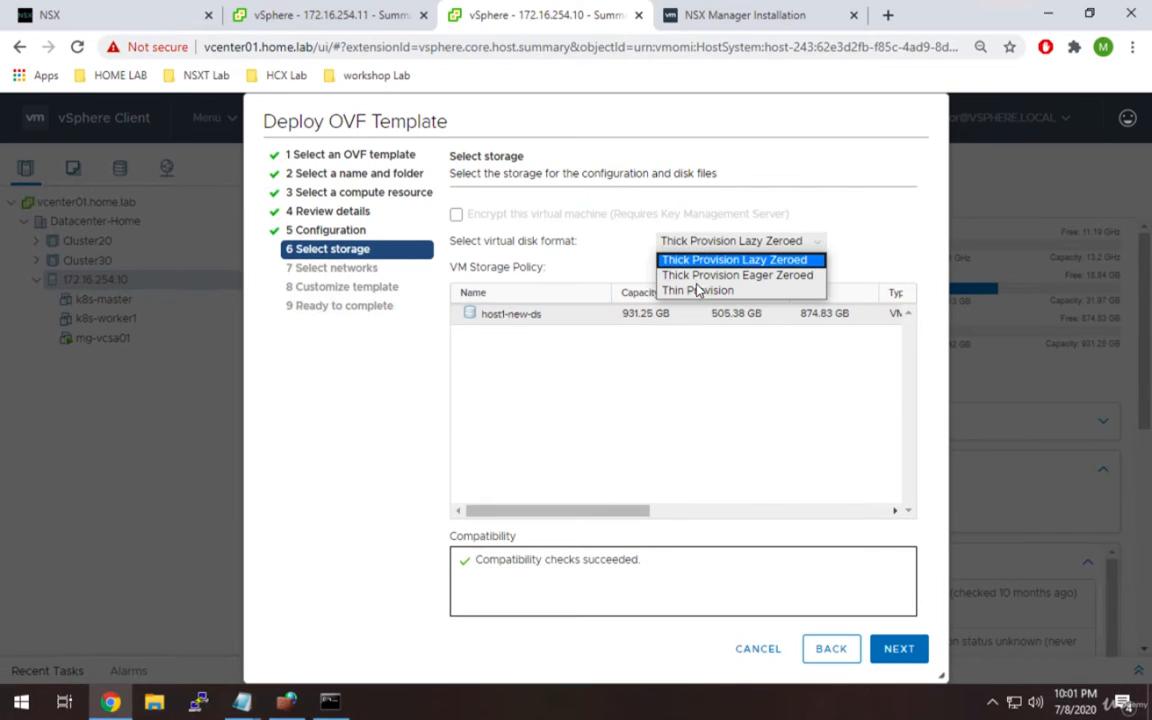
{"action": "left_click", "coordinate": [697, 291]}
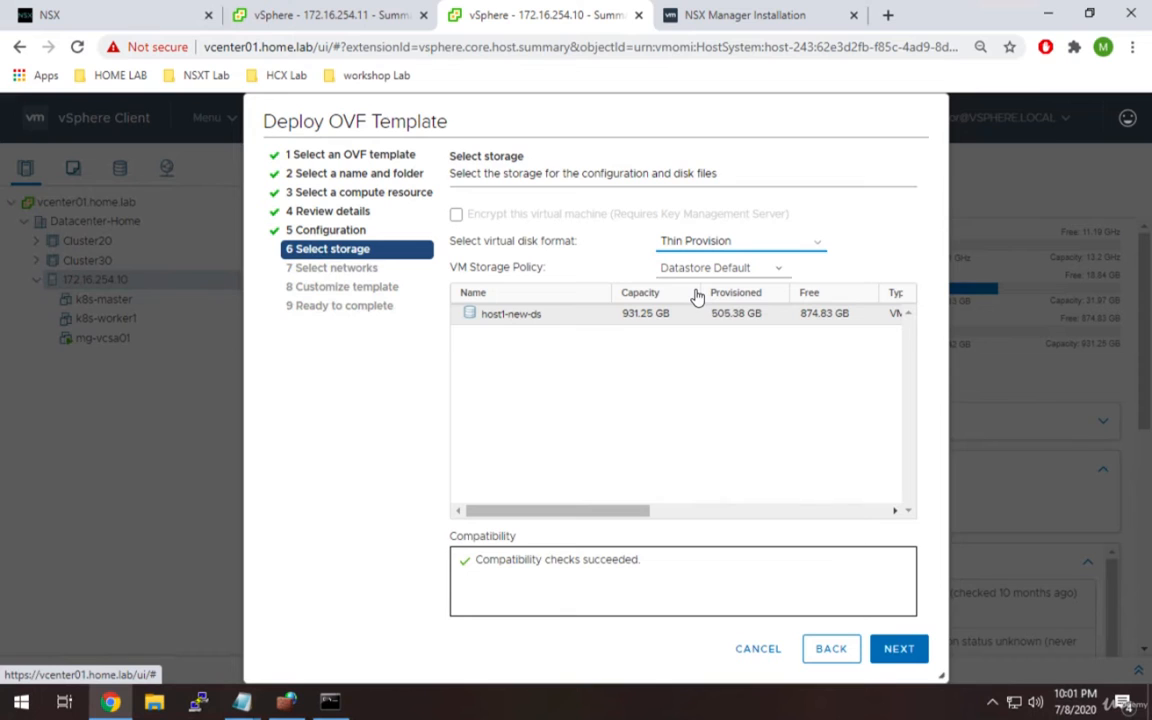
{"action": "left_click", "coordinate": [887, 648]}
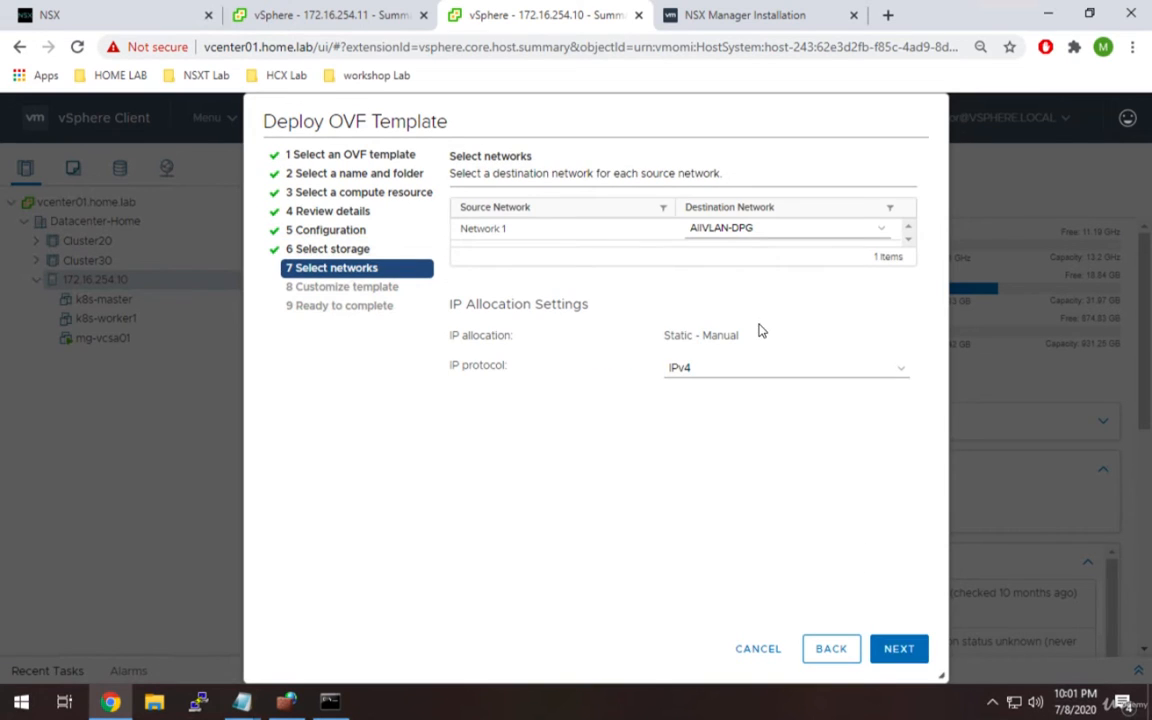
Map Network 1 to destination network MGMT-V251-DPG.
{"action": "left_click", "coordinate": [772, 238]}
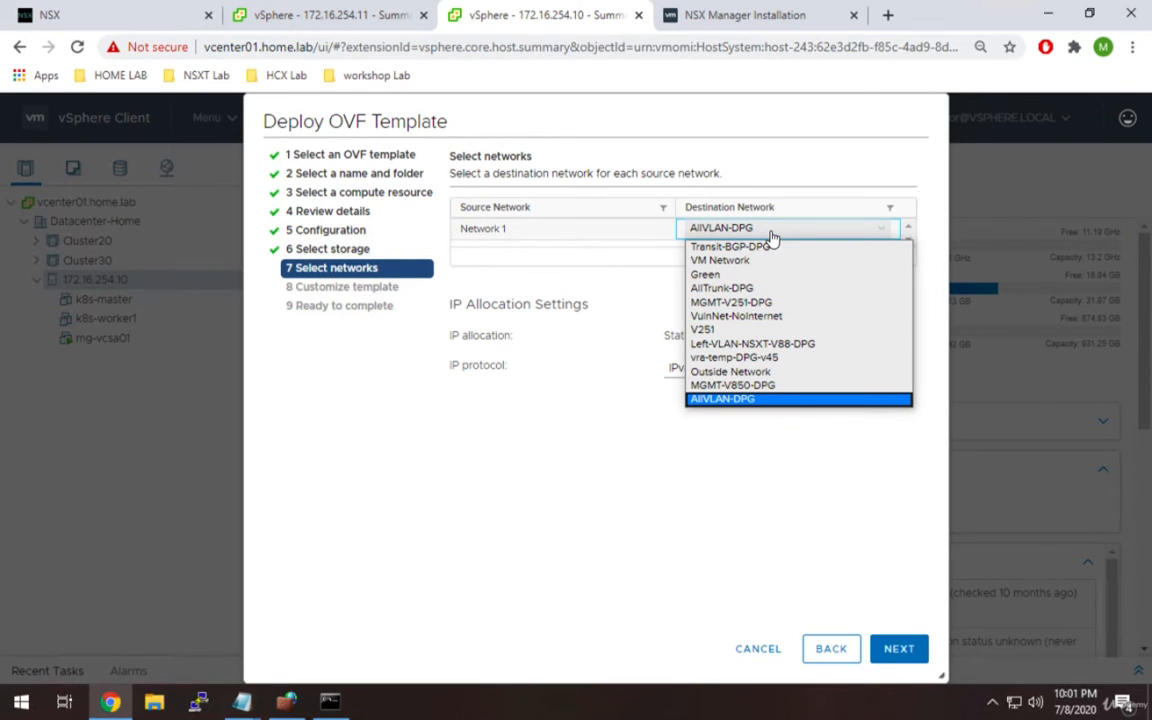
{"action": "left_click", "coordinate": [782, 302]}
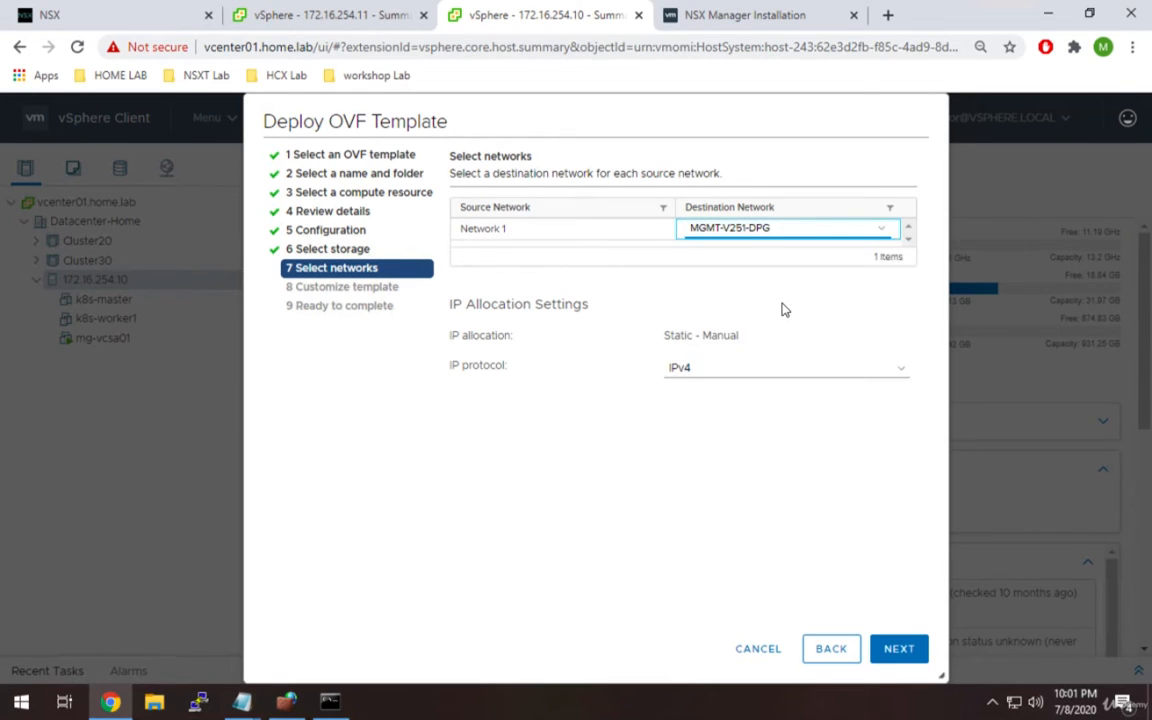
{"action": "left_click", "coordinate": [899, 652]}
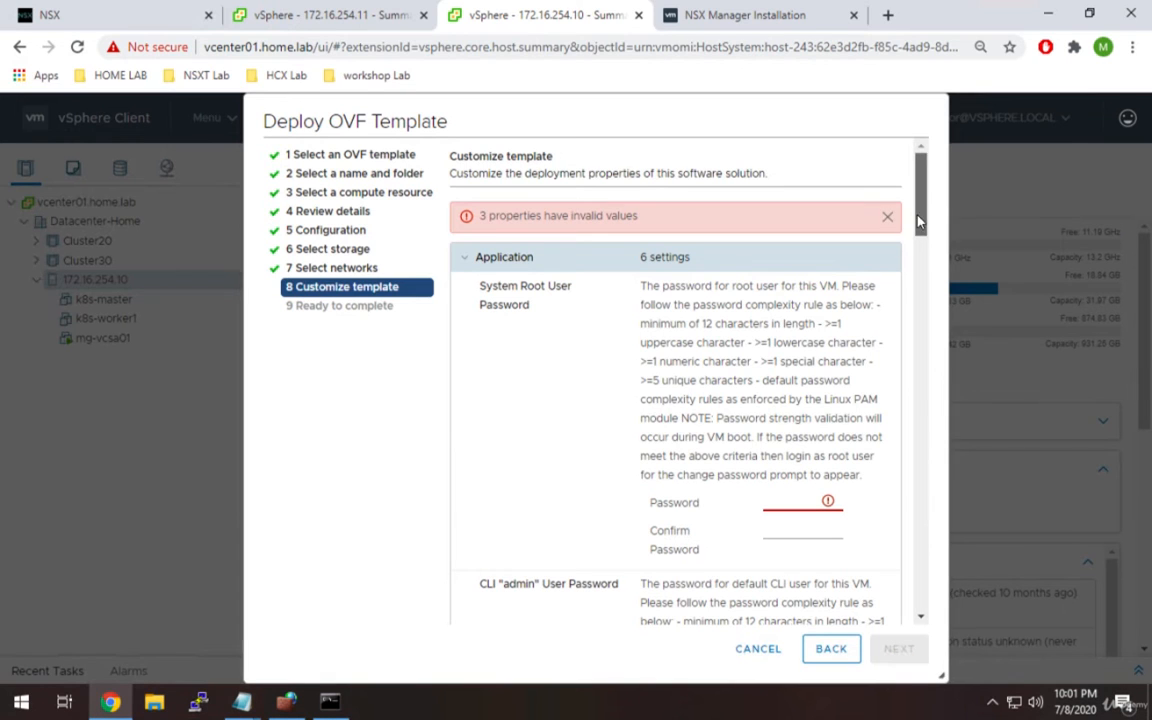
{"action": "scroll", "coordinate": [830, 180], "scroll_direction": "down", "scroll_amount": 1}
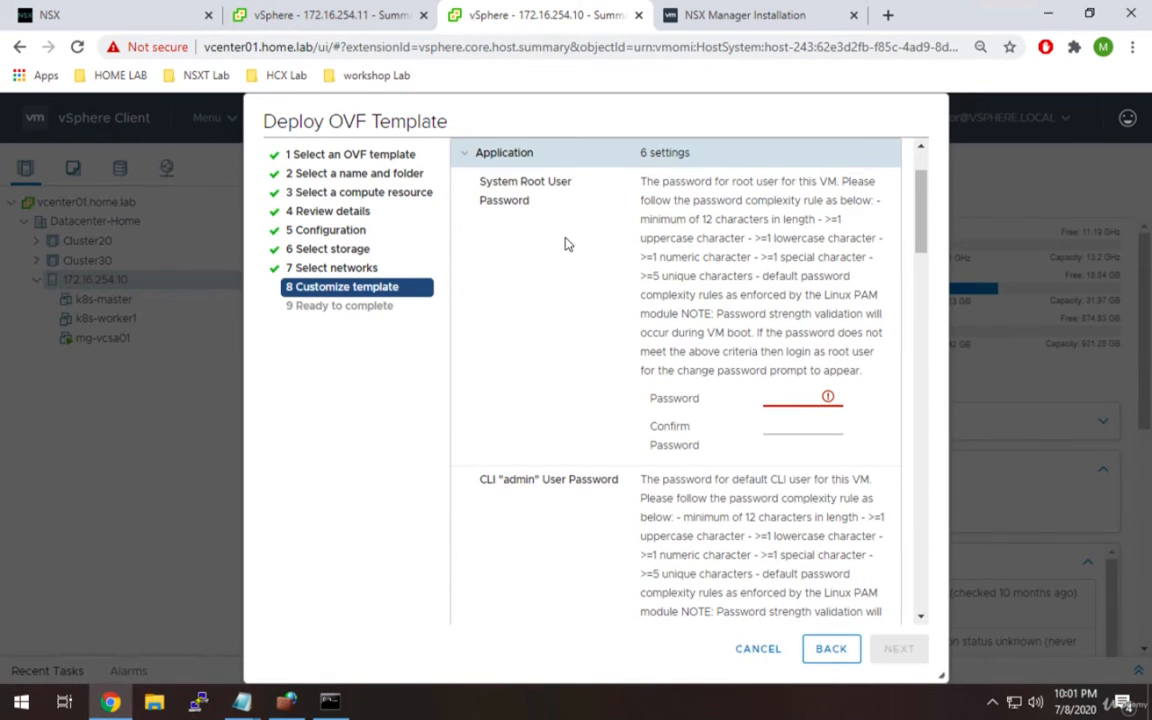
{"action": "double_click", "coordinate": [525, 183]}
{"action": "left_click", "coordinate": [507, 480]}
{"action": "left_click_drag", "start_coordinate": [500, 480], "coordinate": [577, 480]}
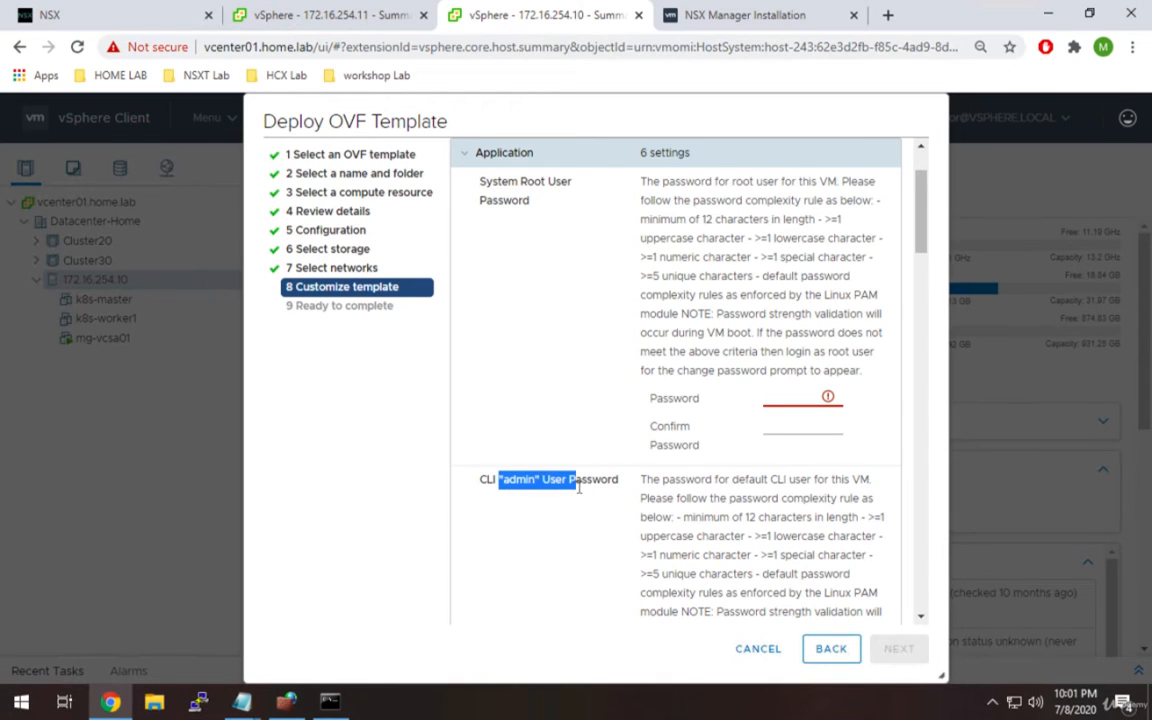
{"action": "left_click_drag", "start_coordinate": [924, 242], "coordinate": [928, 319]}
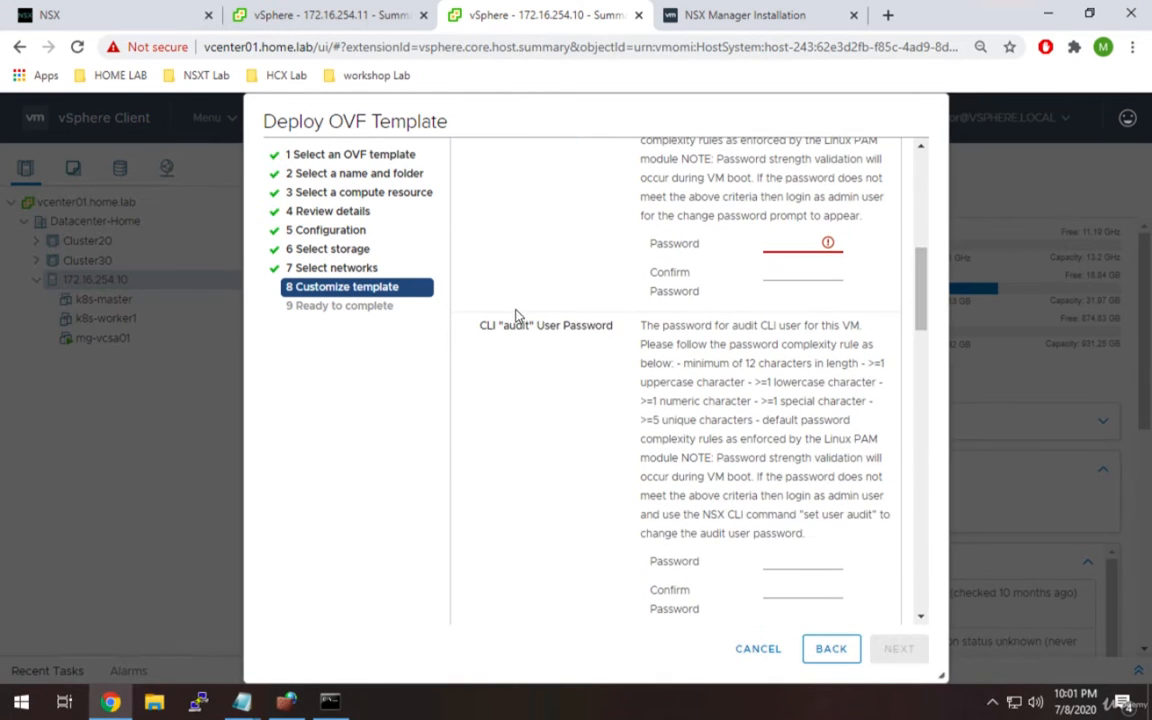
{"action": "left_click_drag", "start_coordinate": [487, 325], "coordinate": [570, 325]}
{"action": "left_click_drag", "start_coordinate": [920, 321], "coordinate": [916, 221]}
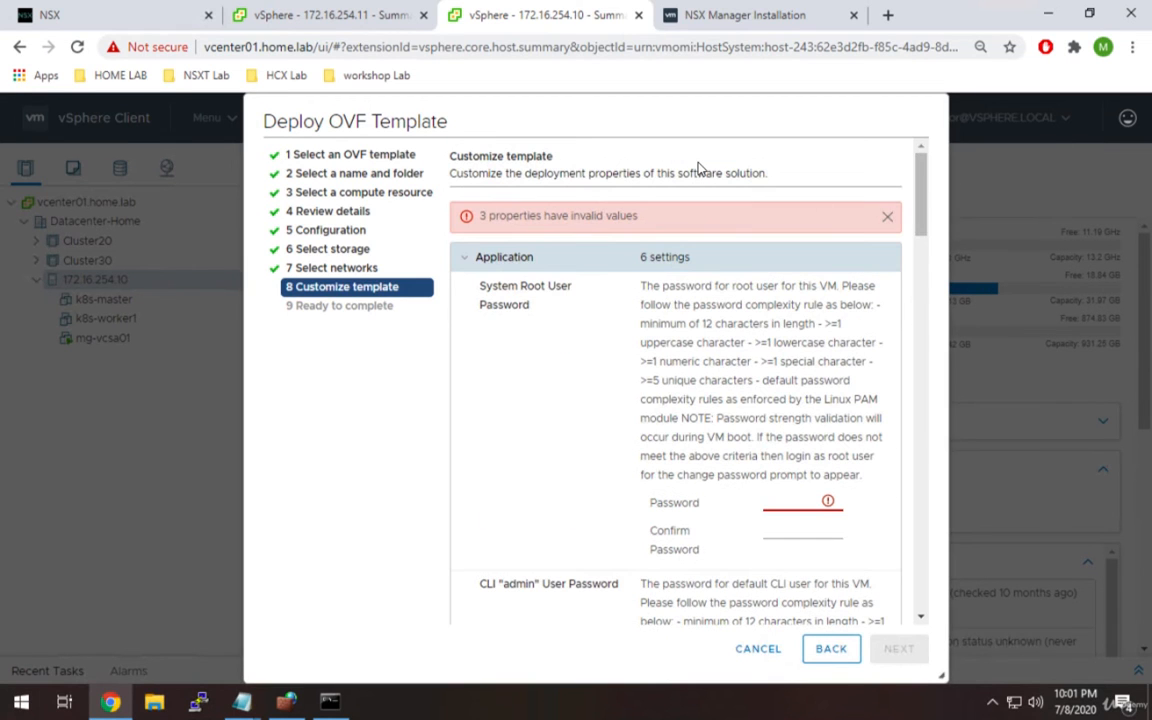
Scroll the NSX Manager Installation docs to Installation Scenarios and highlight the user password notes.
{"action": "left_click", "coordinate": [722, 26]}
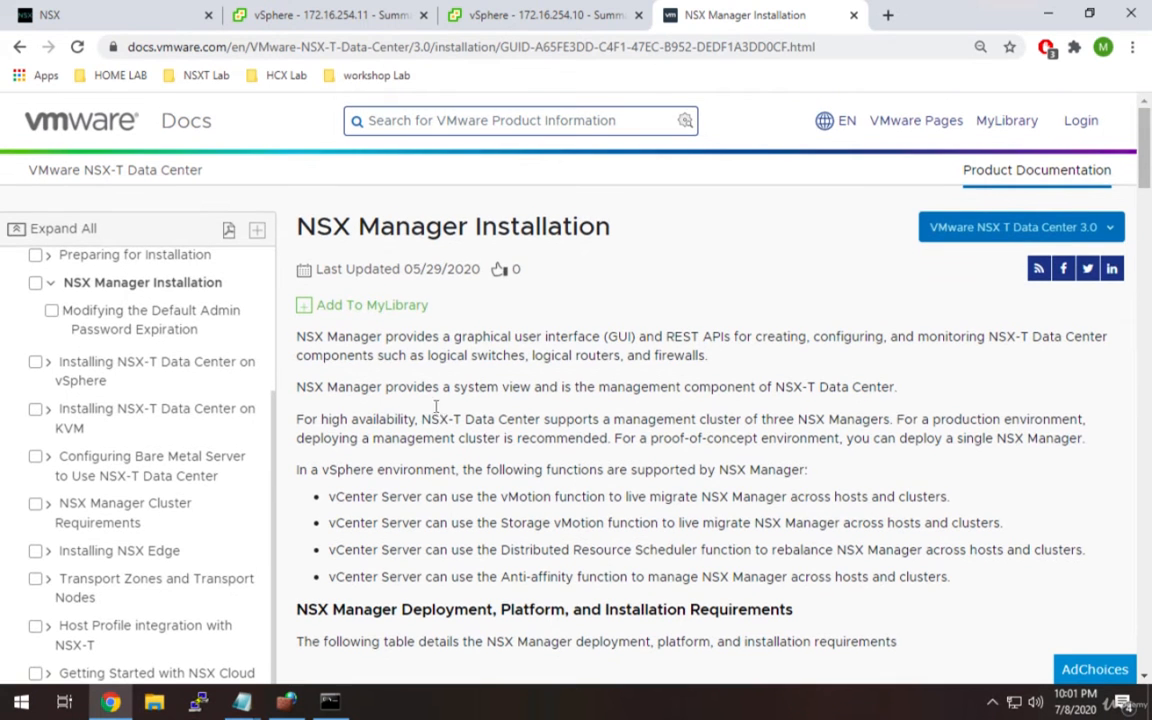
{"action": "scroll", "coordinate": [447, 352], "scroll_direction": "down", "scroll_amount": 1}
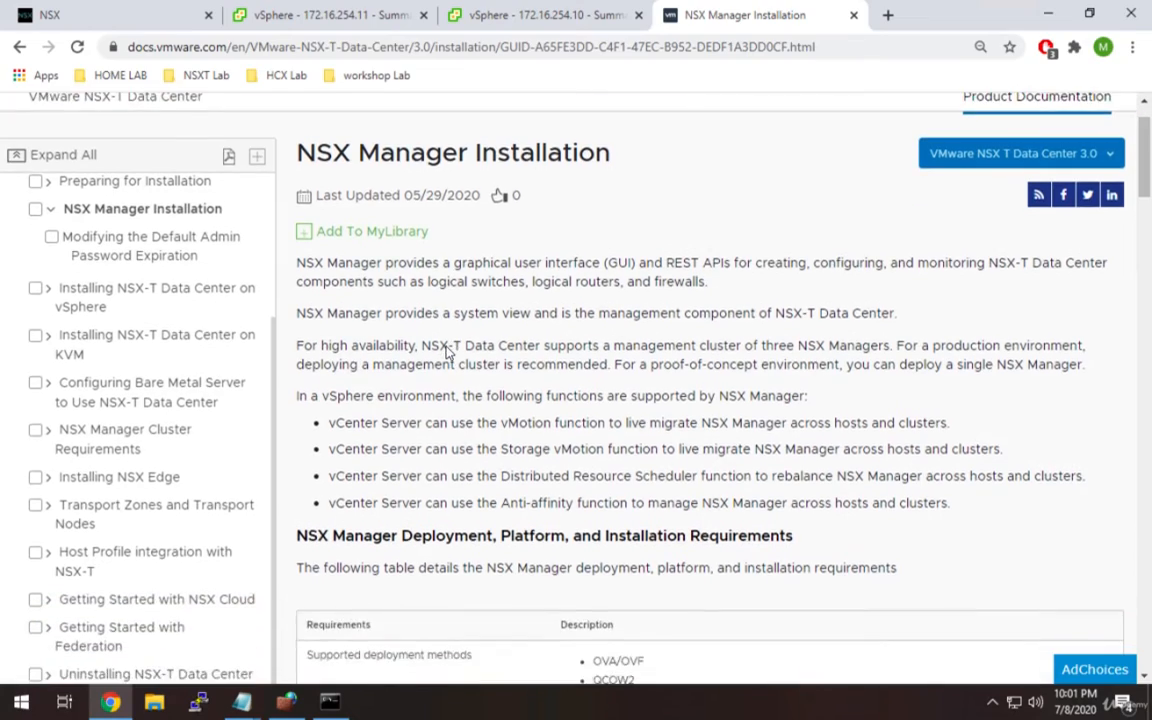
{"action": "scroll", "coordinate": [447, 352], "scroll_direction": "down", "scroll_amount": 3}
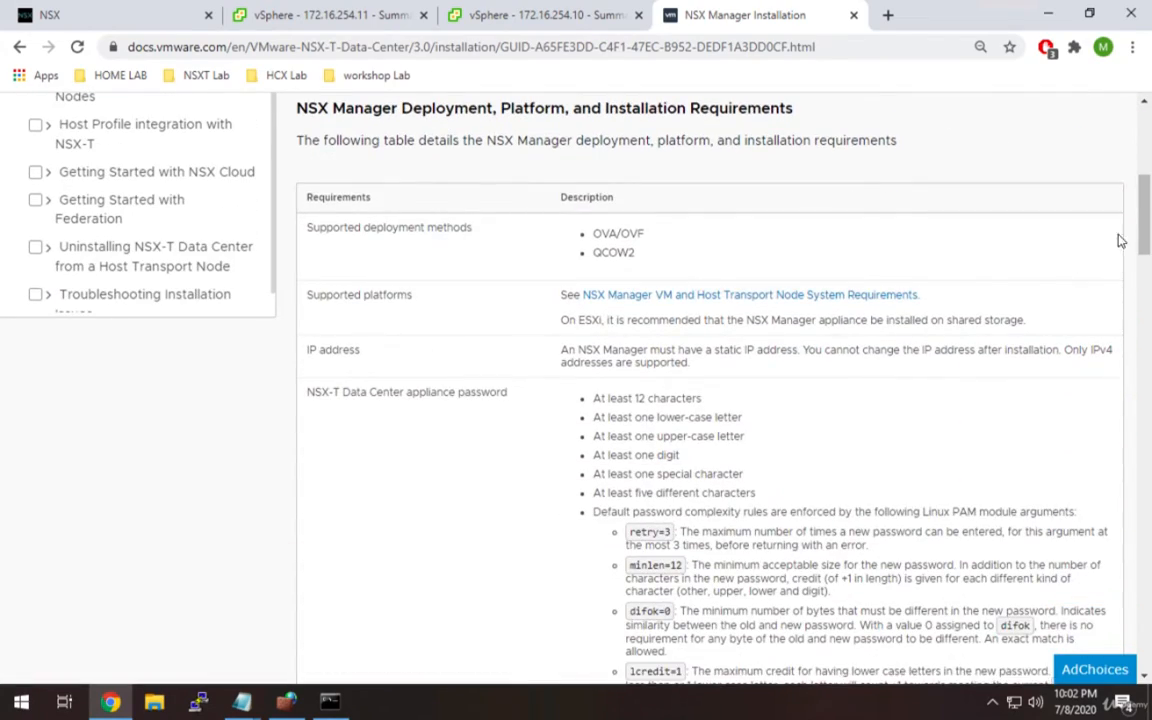
{"action": "left_click_drag", "start_coordinate": [1143, 200], "coordinate": [1146, 423]}
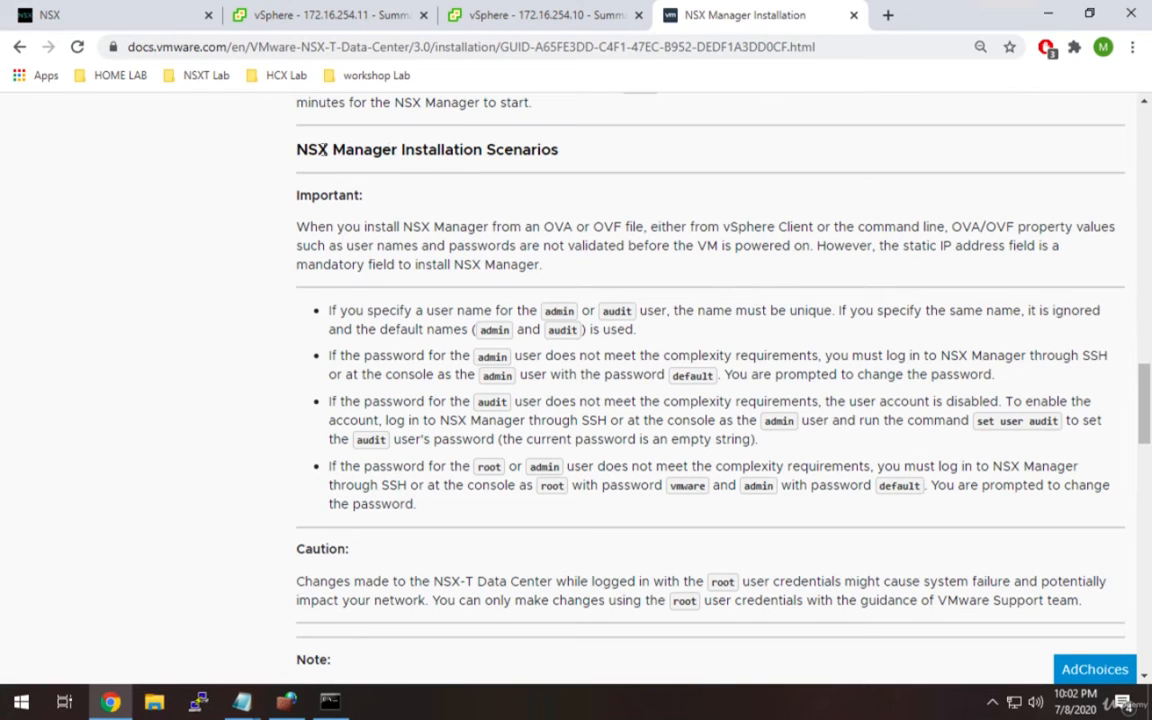
{"action": "left_click_drag", "start_coordinate": [328, 149], "coordinate": [479, 149]}
{"action": "left_click", "coordinate": [369, 313]}
{"action": "left_click_drag", "start_coordinate": [345, 312], "coordinate": [424, 515]}
{"action": "left_click", "coordinate": [437, 511]}
Enter an initial password in the System Root User Password field.
{"action": "left_click", "coordinate": [486, 14]}
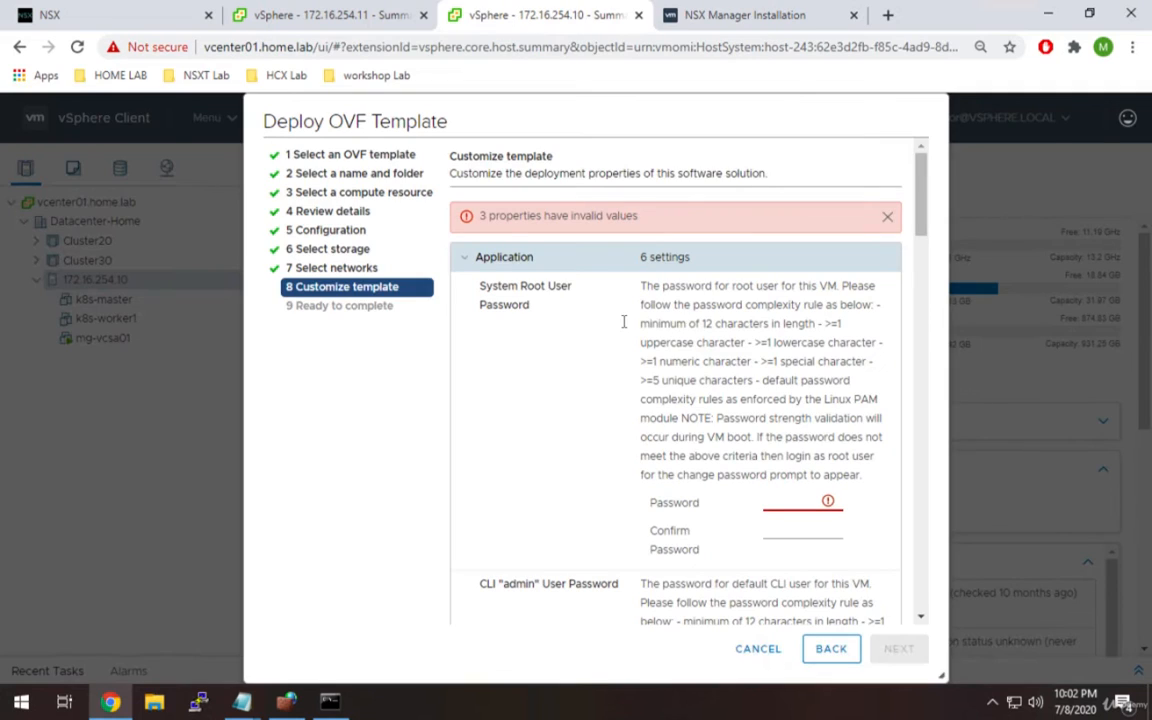
{"action": "left_click", "coordinate": [781, 502]}
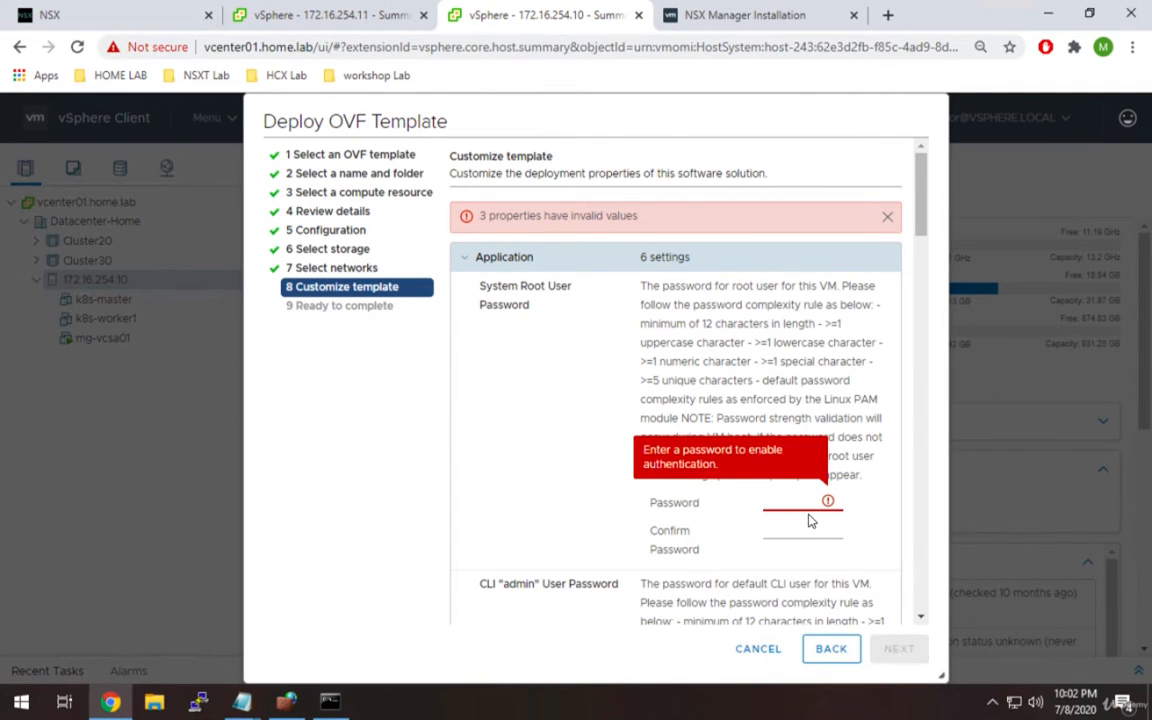
{"action": "type", "text": "VMware1!"}
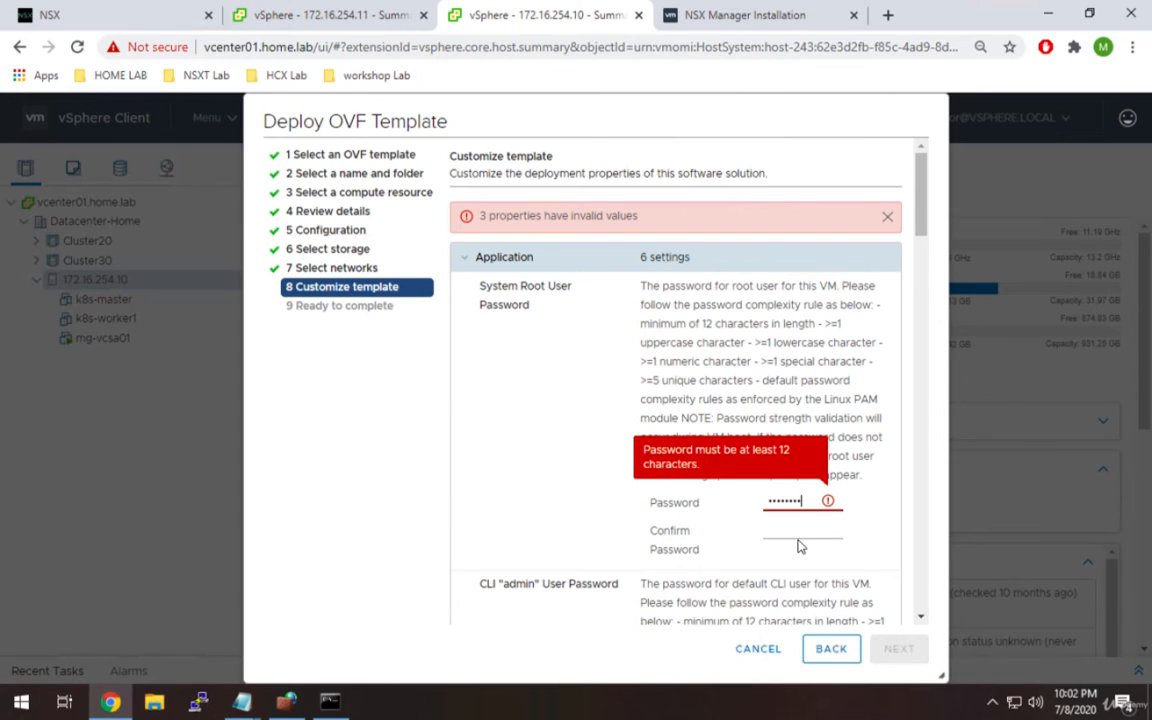
{"action": "left_click", "coordinate": [806, 526]}
{"action": "left_click_drag", "start_coordinate": [806, 503], "coordinate": [733, 513]}
Highlight the password complexity rules, then return to the NSX Manager Installation docs.
{"action": "left_click", "coordinate": [728, 340]}
{"action": "left_click_drag", "start_coordinate": [726, 306], "coordinate": [728, 437]}
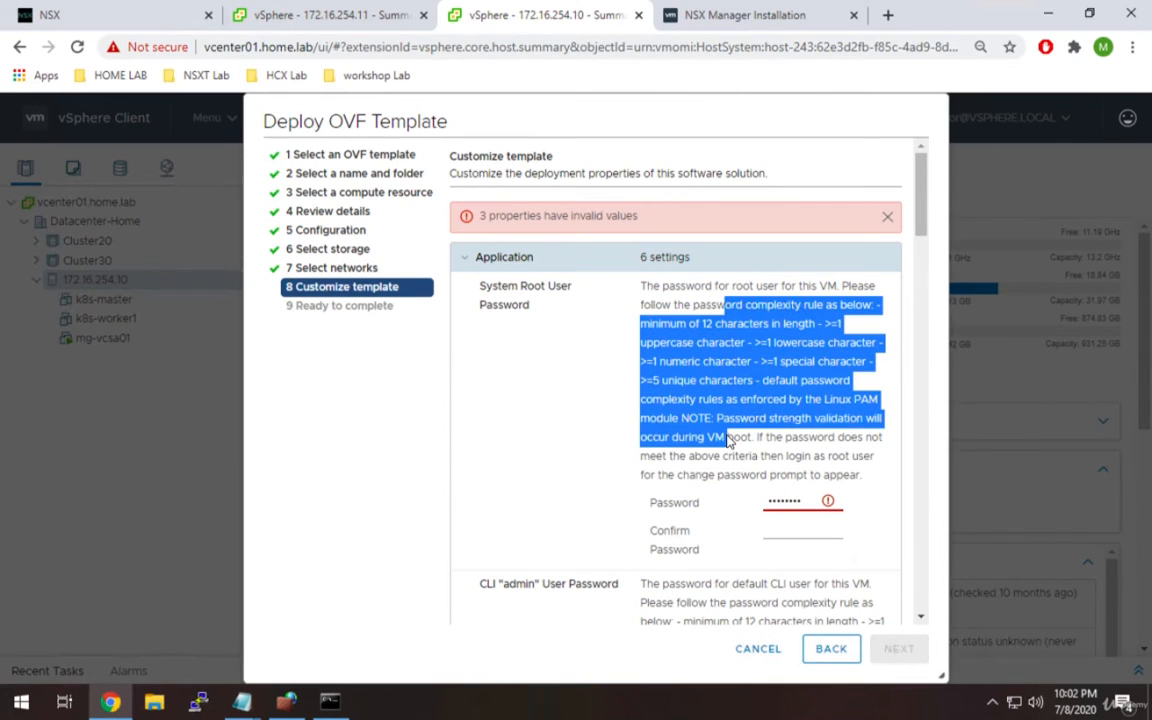
{"action": "left_click", "coordinate": [728, 437]}
{"action": "left_click", "coordinate": [740, 15]}
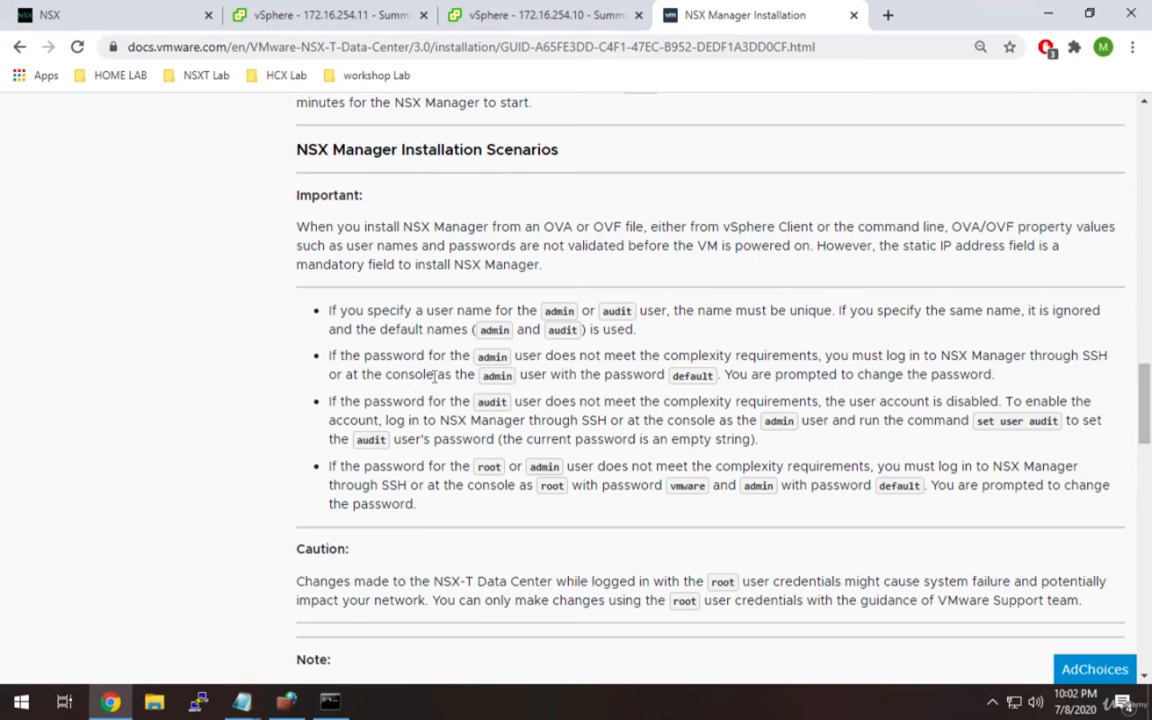
{"action": "left_click_drag", "start_coordinate": [482, 381], "coordinate": [511, 374]}
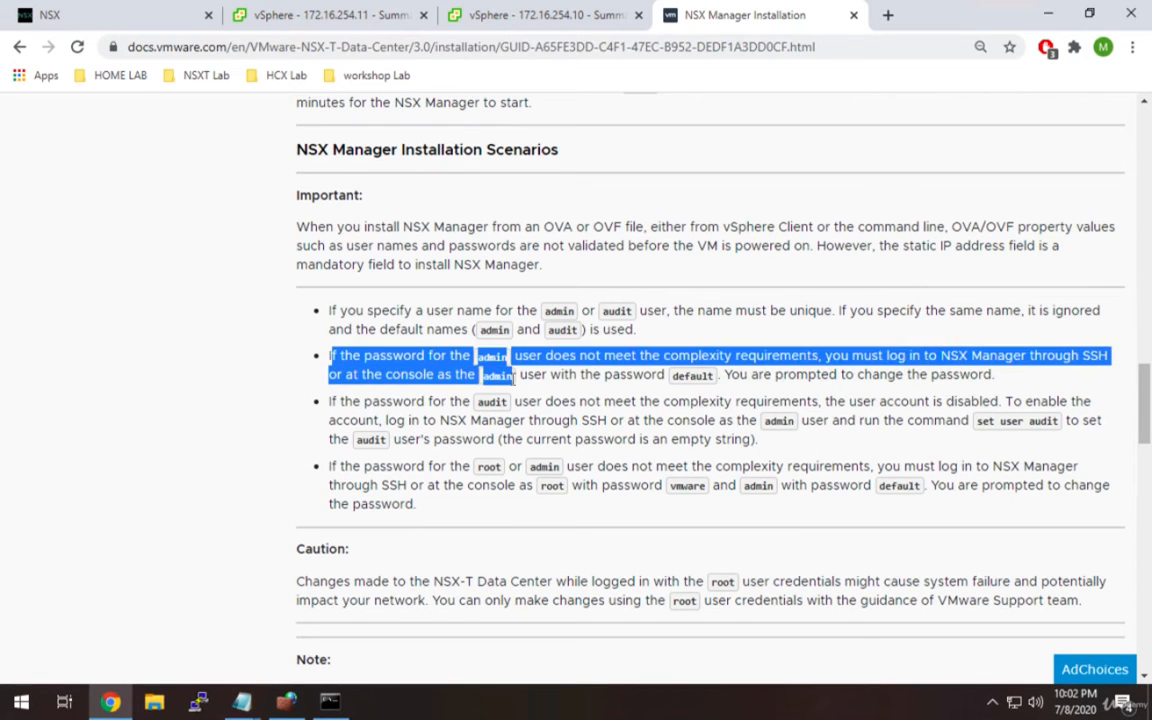
{"action": "left_click", "coordinate": [647, 395]}
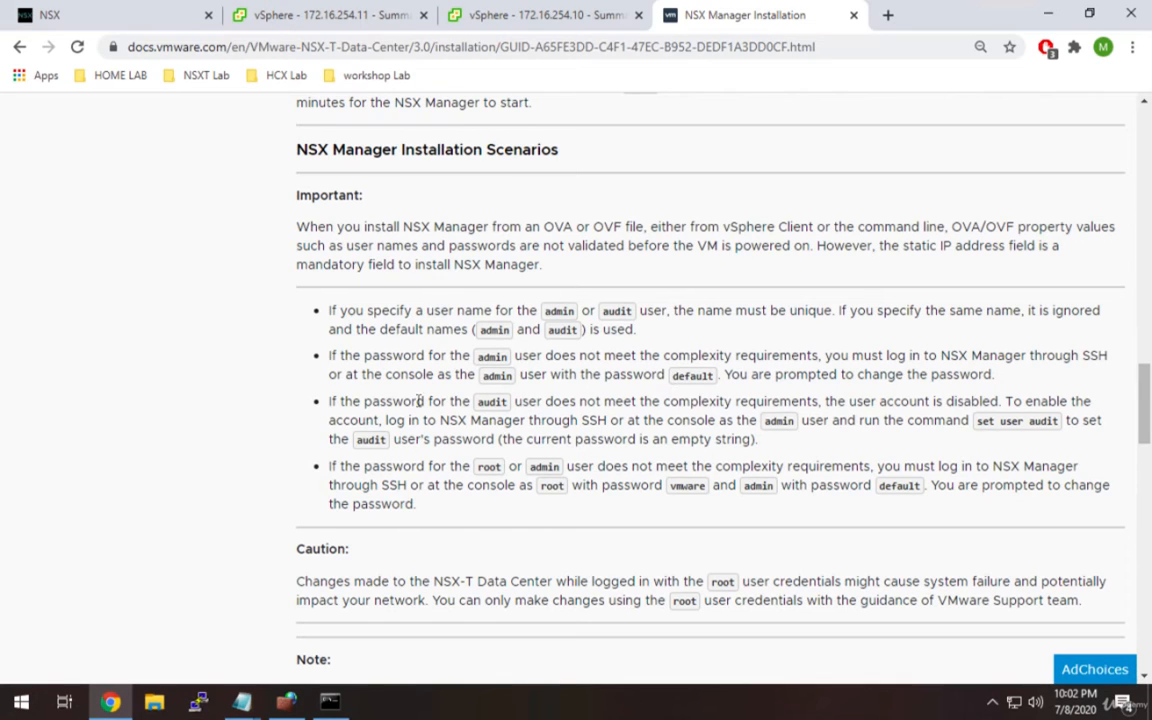
Replace the too-short root password with a pasted longer one and confirm it.
{"action": "left_click", "coordinate": [462, 15]}
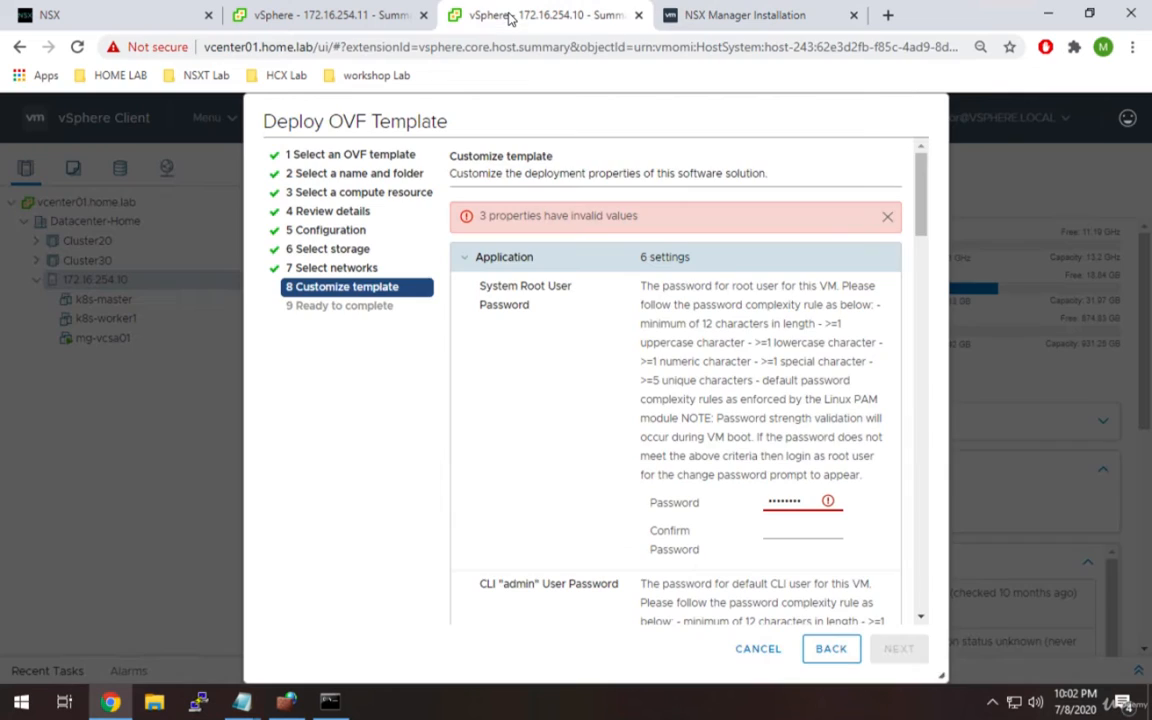
{"action": "left_click_drag", "start_coordinate": [806, 502], "coordinate": [654, 461]}
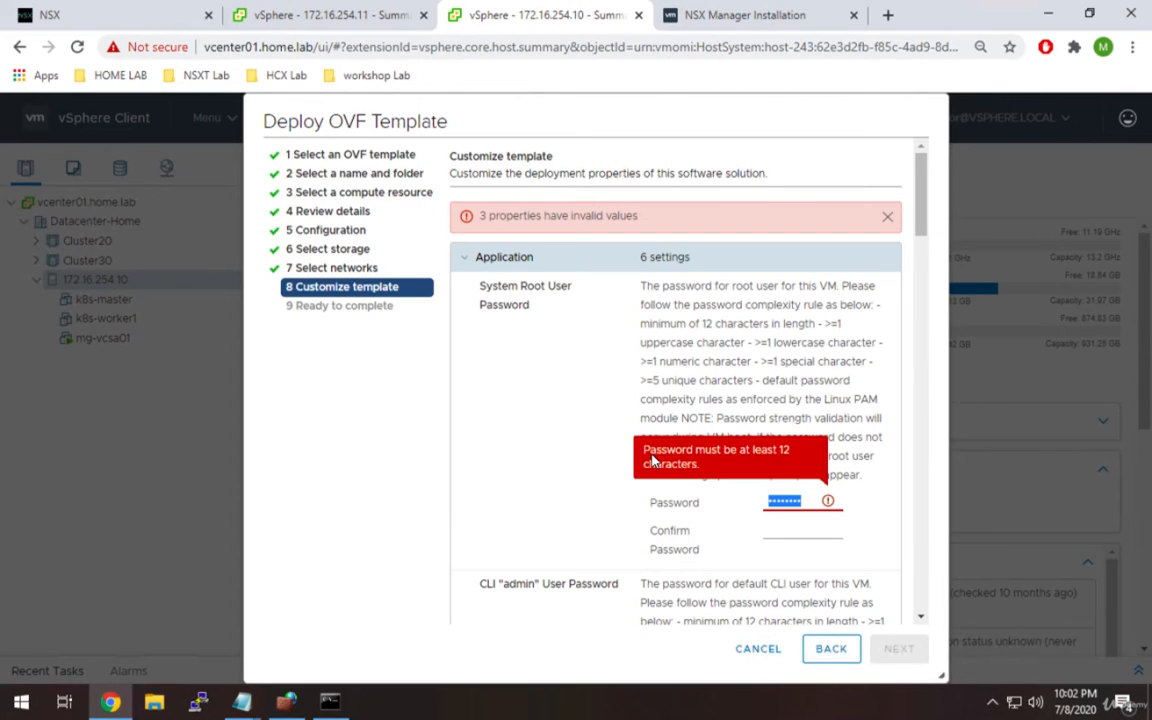
{"action": "key", "text": "BackSpace"}
{"action": "key", "text": "ctrl+v"}
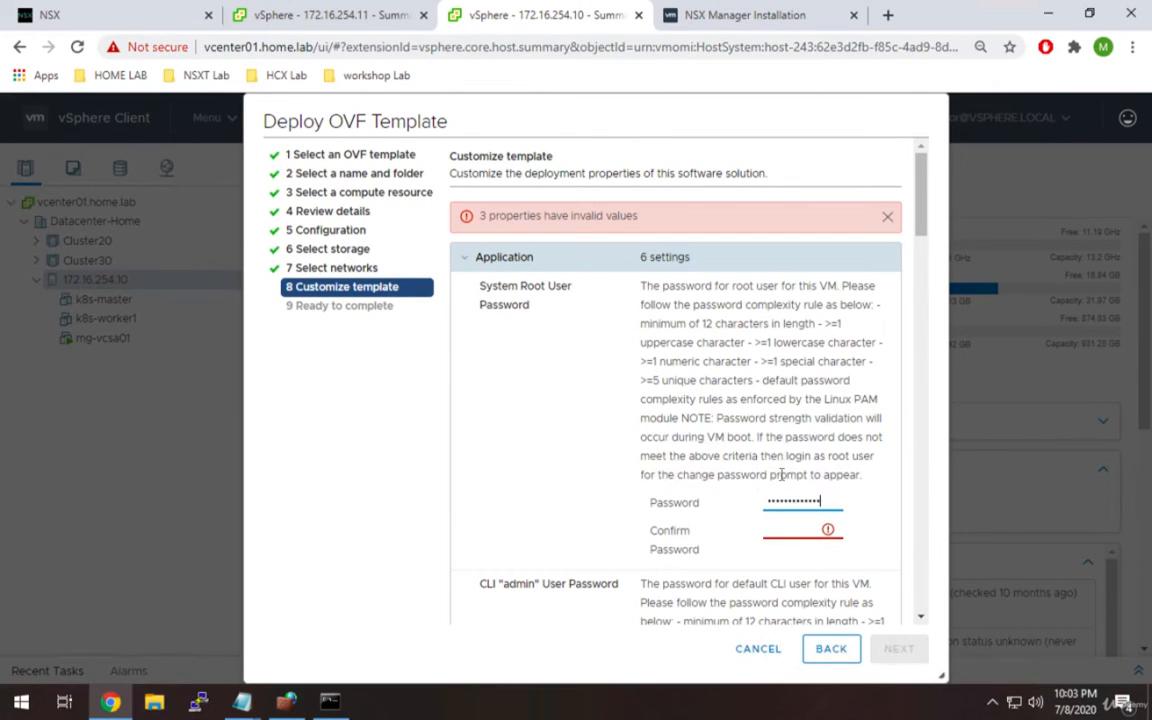
{"action": "left_click", "coordinate": [790, 537]}
{"action": "key", "text": "ctrl+v"}
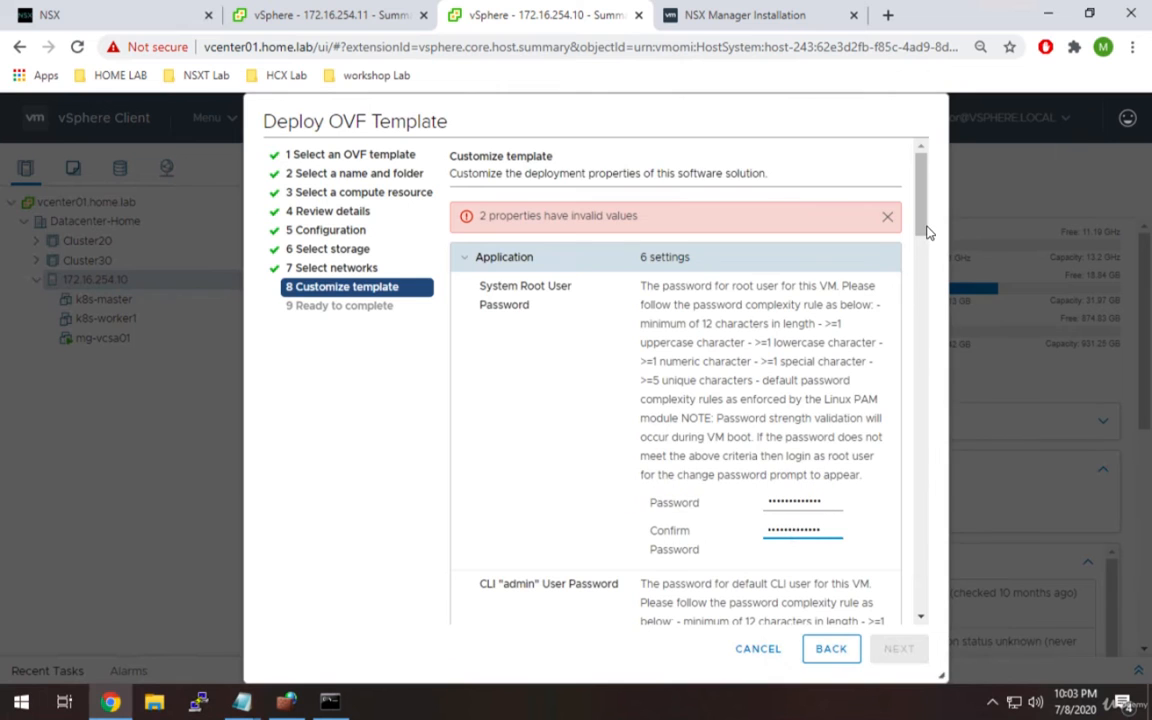
{"action": "scroll", "coordinate": [923, 260], "scroll_direction": "down", "scroll_amount": 1}
{"action": "left_click_drag", "start_coordinate": [925, 260], "coordinate": [923, 230]}
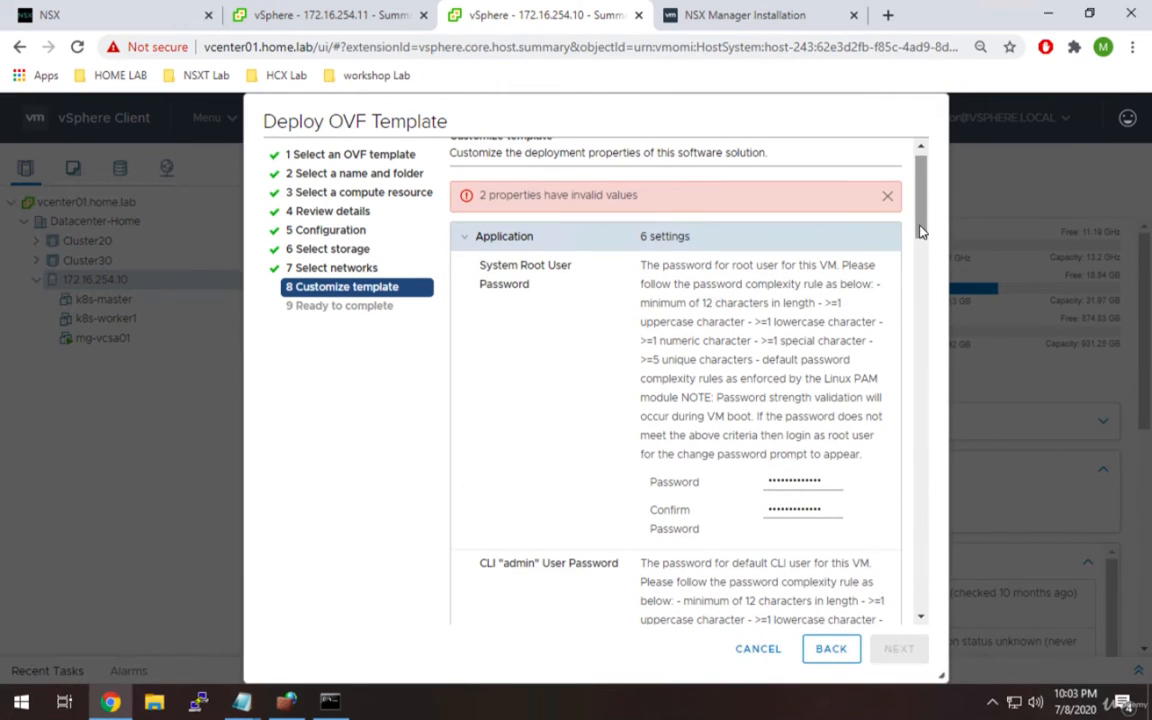
{"action": "double_click", "coordinate": [532, 266]}
{"action": "left_click_drag", "start_coordinate": [923, 222], "coordinate": [923, 294]}
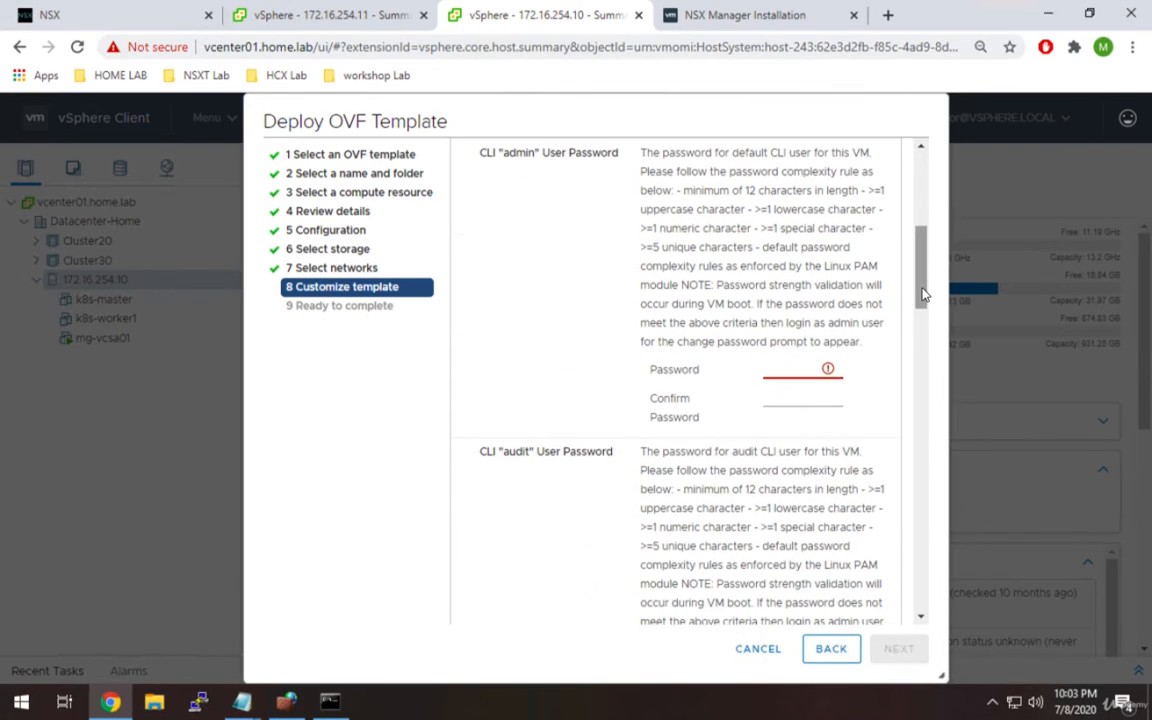
Paste the CLI admin user password and its confirmation.
{"action": "left_click", "coordinate": [790, 369]}
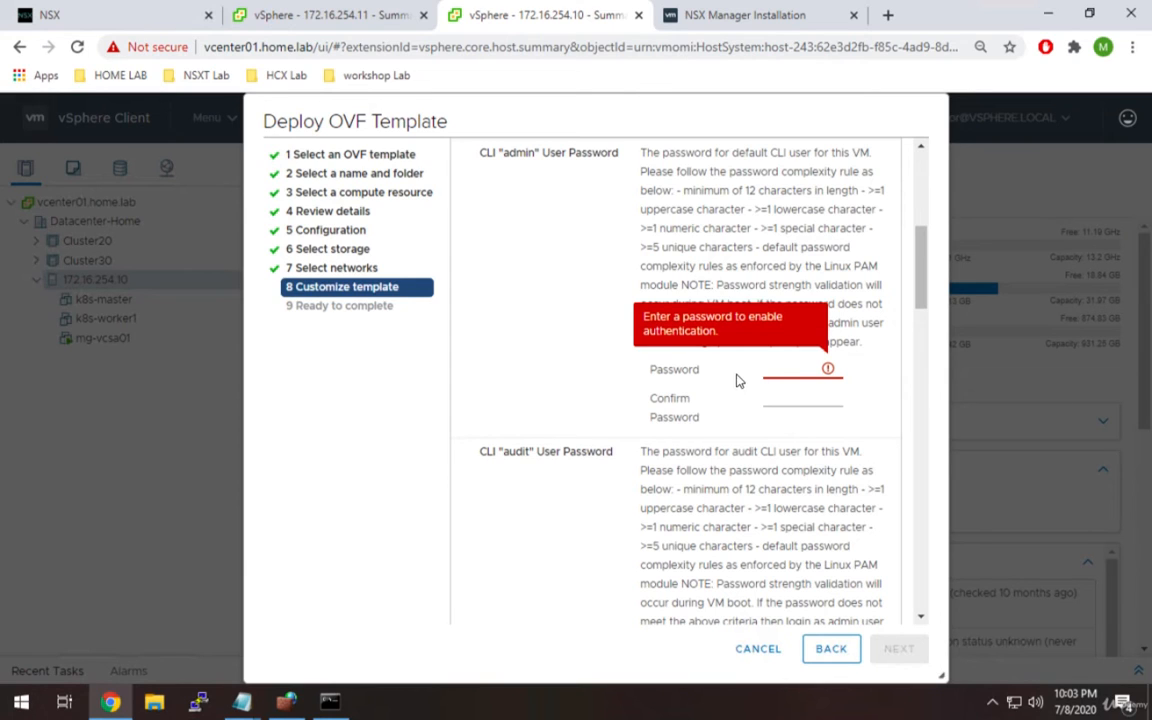
{"action": "key", "text": "ctrl+v"}
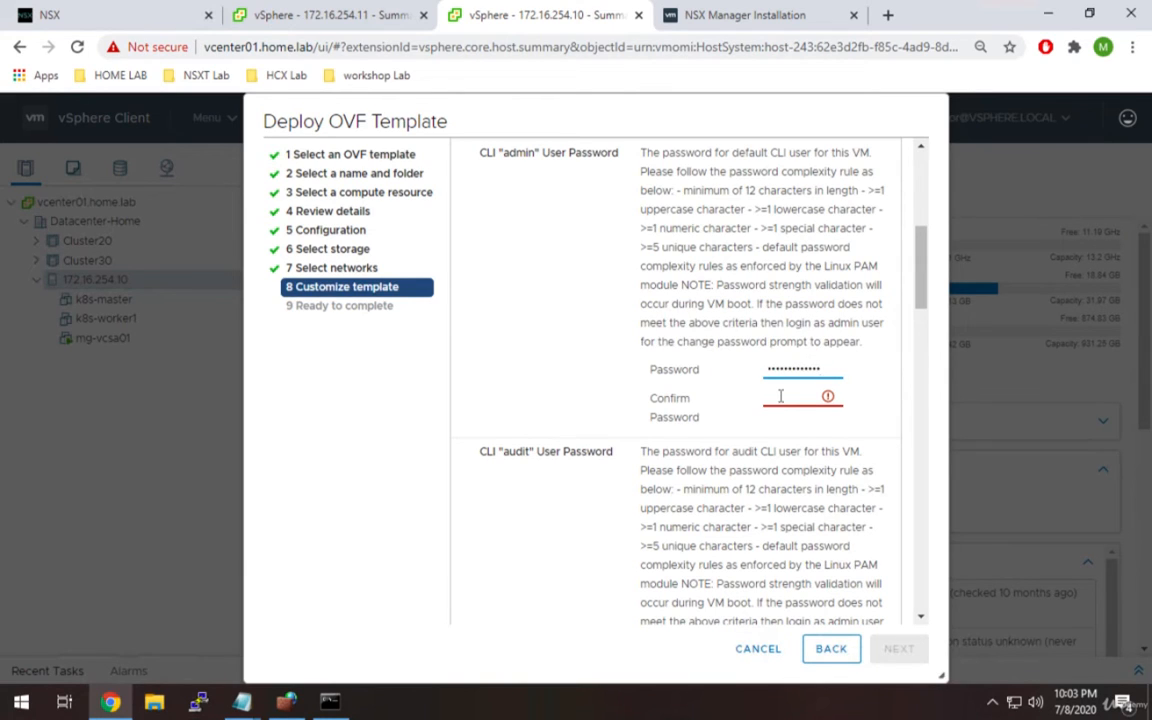
{"action": "left_click", "coordinate": [782, 398]}
{"action": "key", "text": "ctrl+v"}
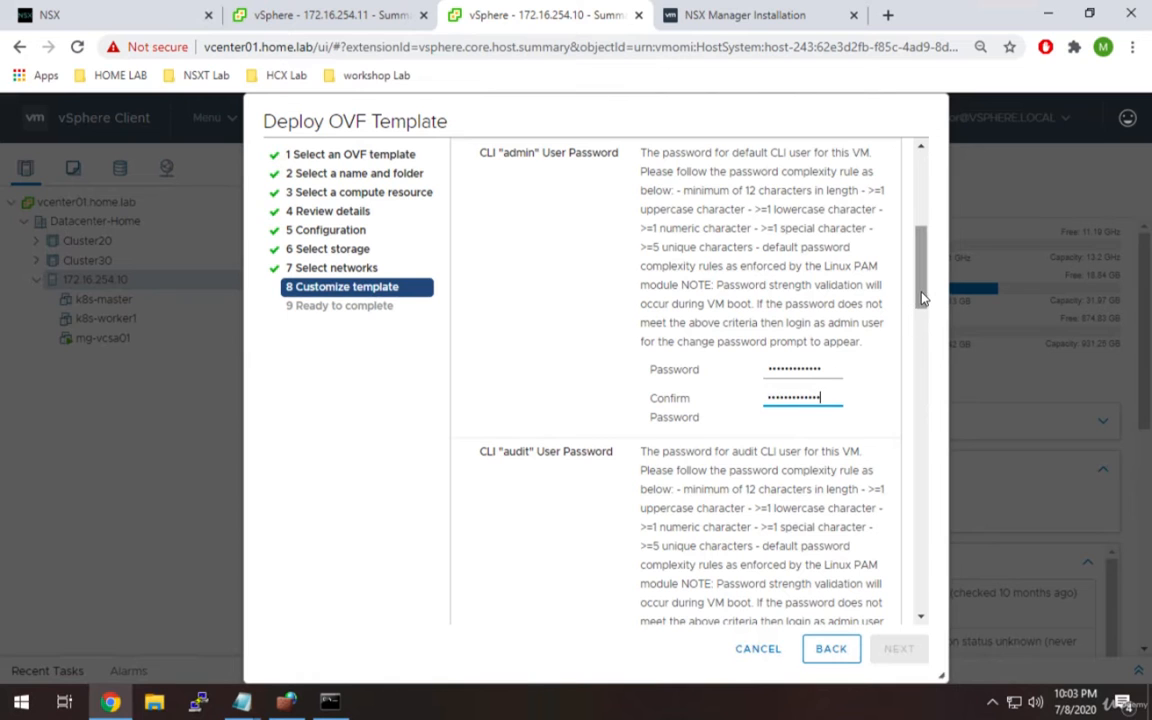
Paste the CLI audit user password and its confirmation.
{"action": "scroll", "coordinate": [929, 345], "scroll_direction": "down", "scroll_amount": 2}
{"action": "scroll", "coordinate": [929, 345], "scroll_direction": "down", "scroll_amount": 1}
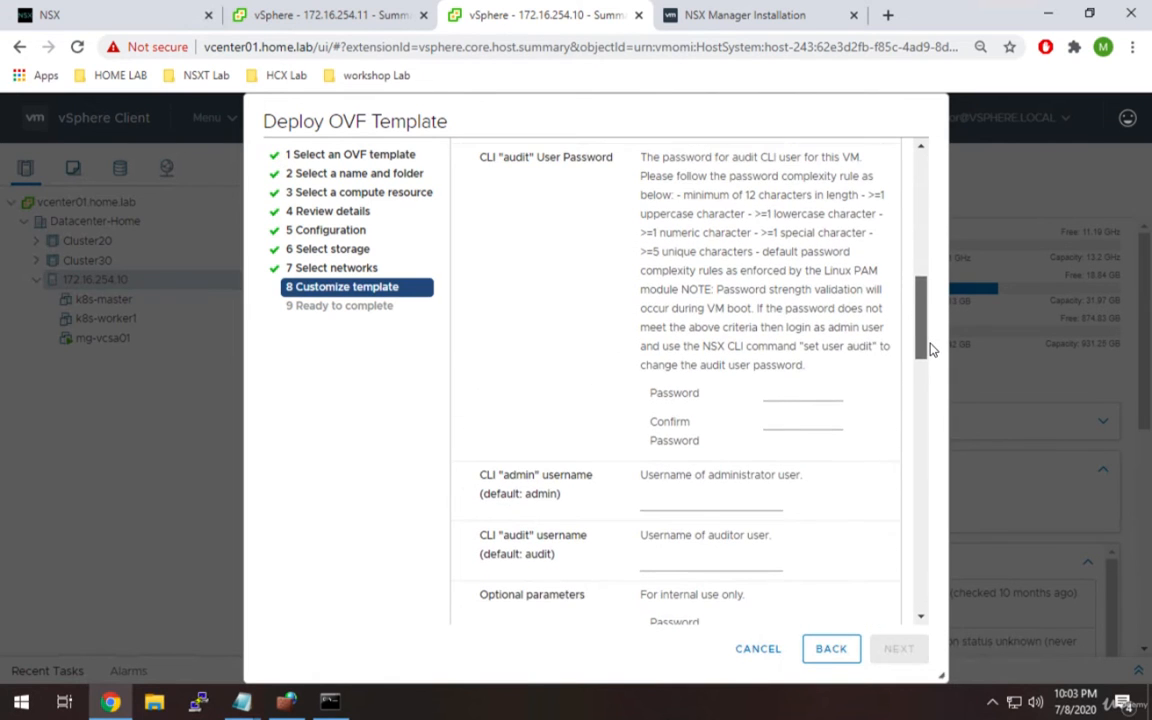
{"action": "left_click", "coordinate": [783, 394]}
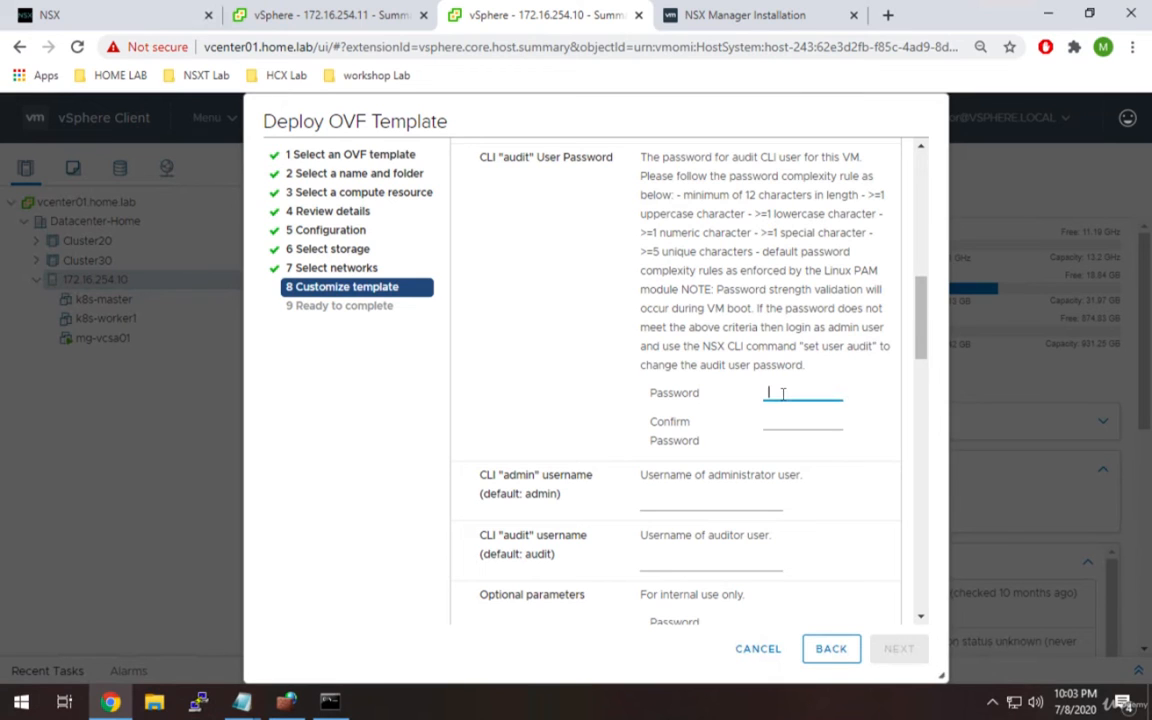
{"action": "key", "text": "ctrl+v"}
{"action": "left_click", "coordinate": [783, 420]}
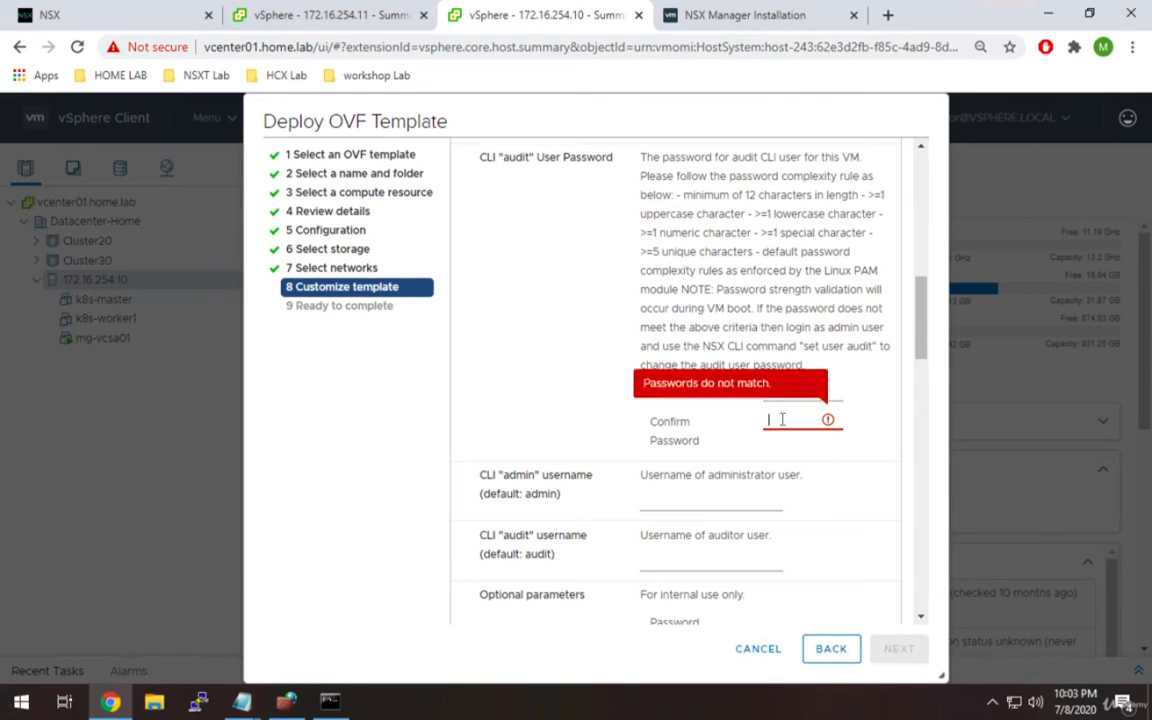
{"action": "key", "text": "ctrl+v"}
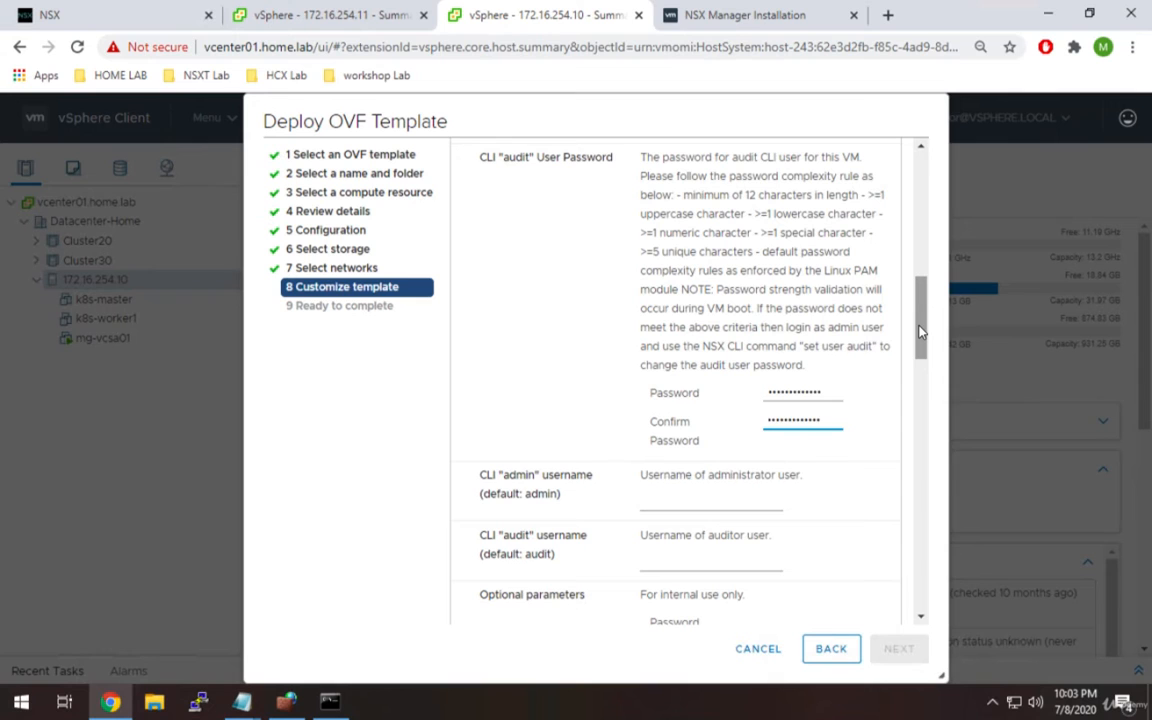
{"action": "left_click_drag", "start_coordinate": [921, 333], "coordinate": [924, 371]}
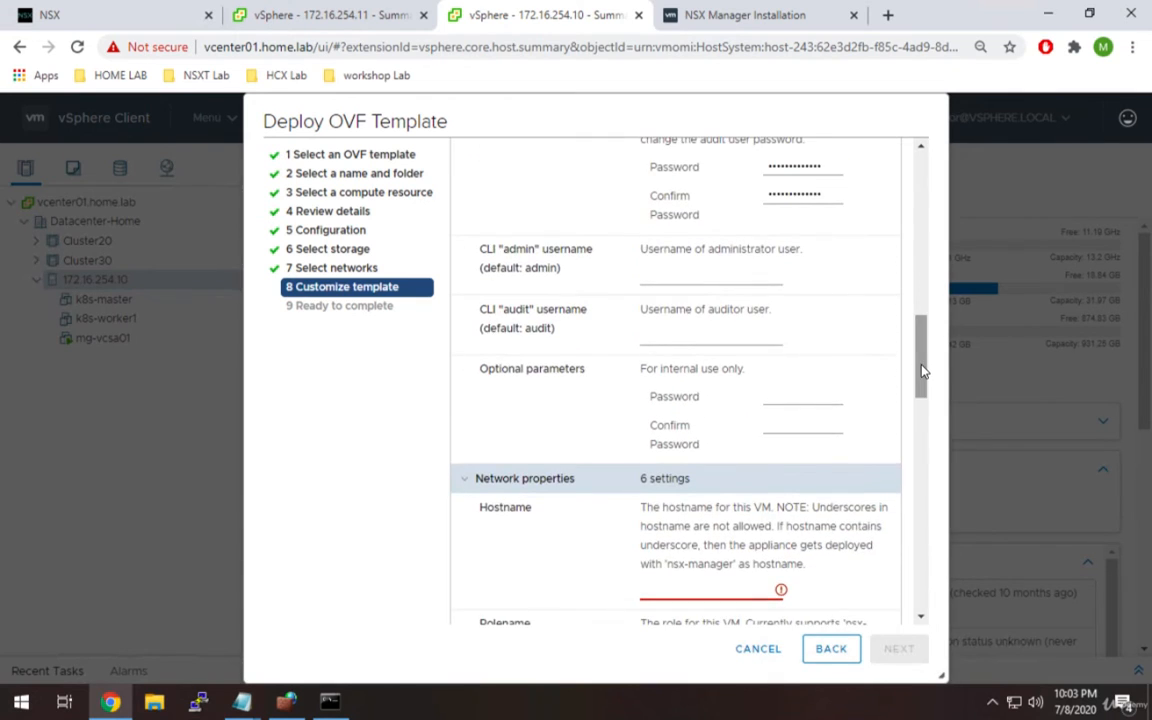
Enter 'admin' as the CLI admin username and 'audit' as the CLI audit username.
{"action": "double_click", "coordinate": [515, 249]}
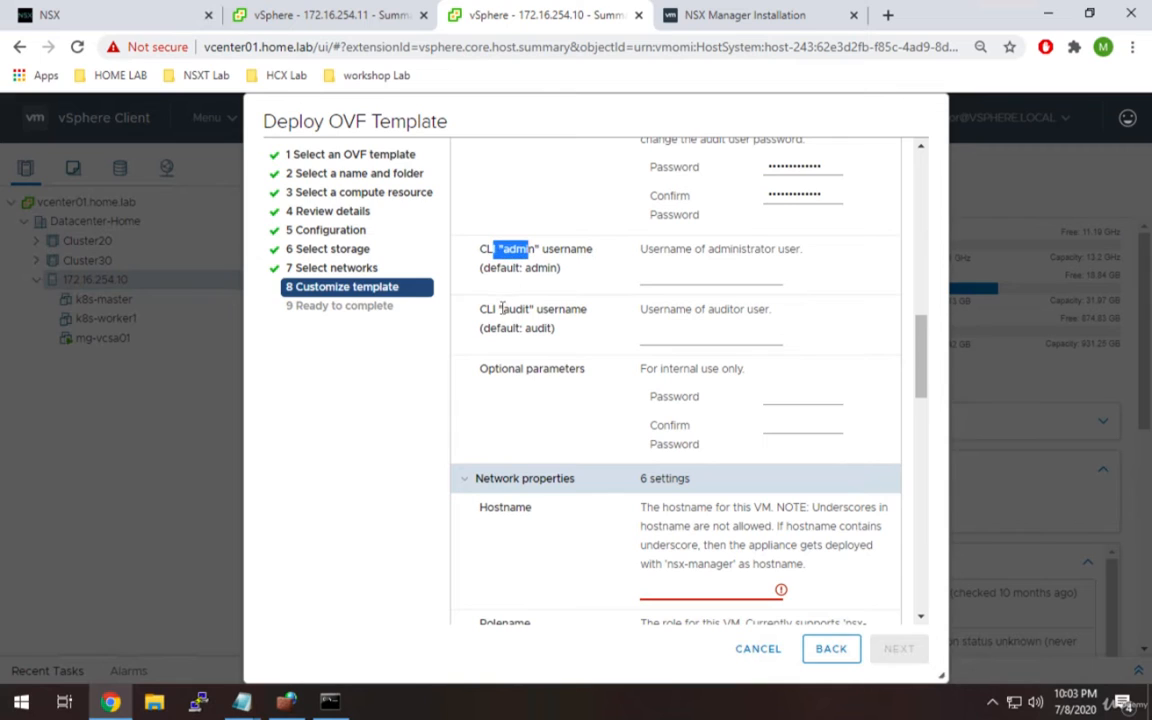
{"action": "double_click", "coordinate": [532, 309]}
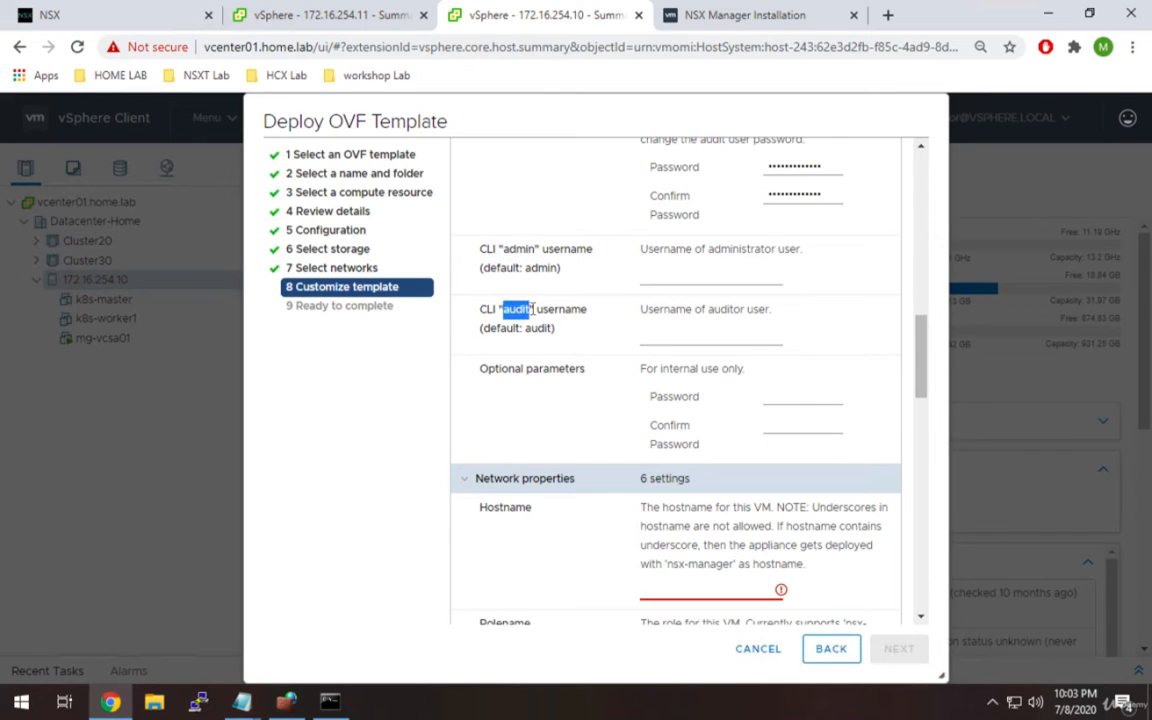
{"action": "left_click", "coordinate": [672, 280]}
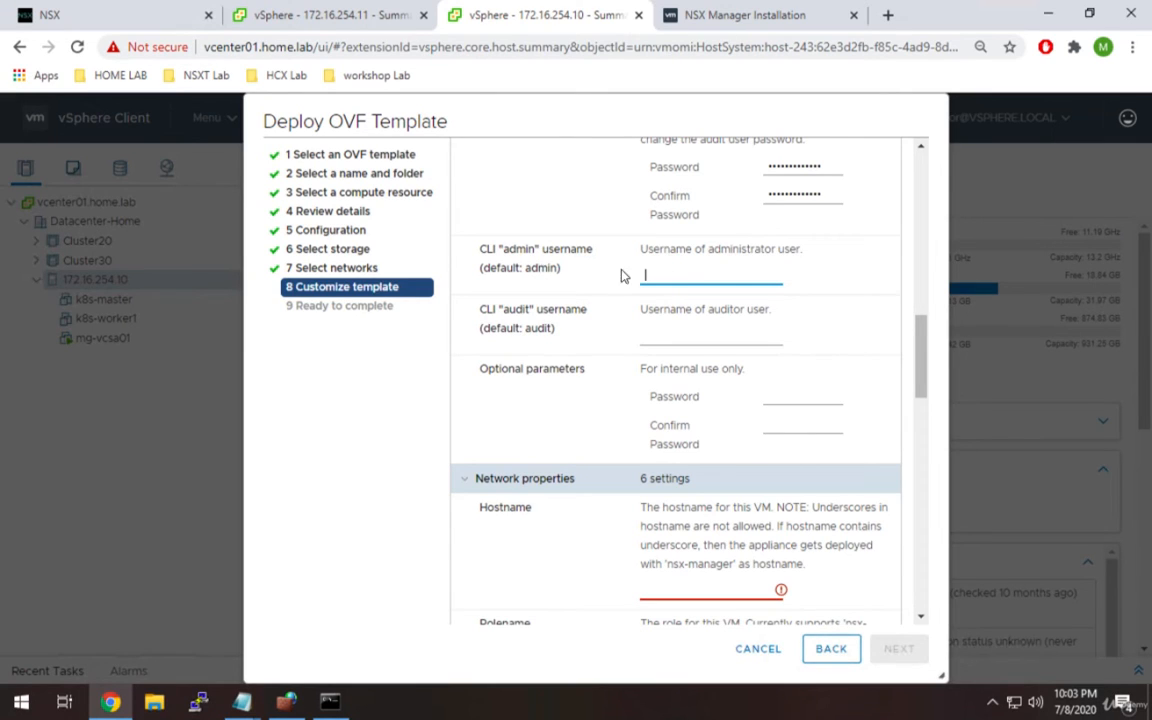
{"action": "left_click", "coordinate": [490, 333]}
{"action": "left_click", "coordinate": [675, 265]}
{"action": "type", "text": "admin"}
{"action": "key", "text": "Tab"}
{"action": "type", "text": "audit"}
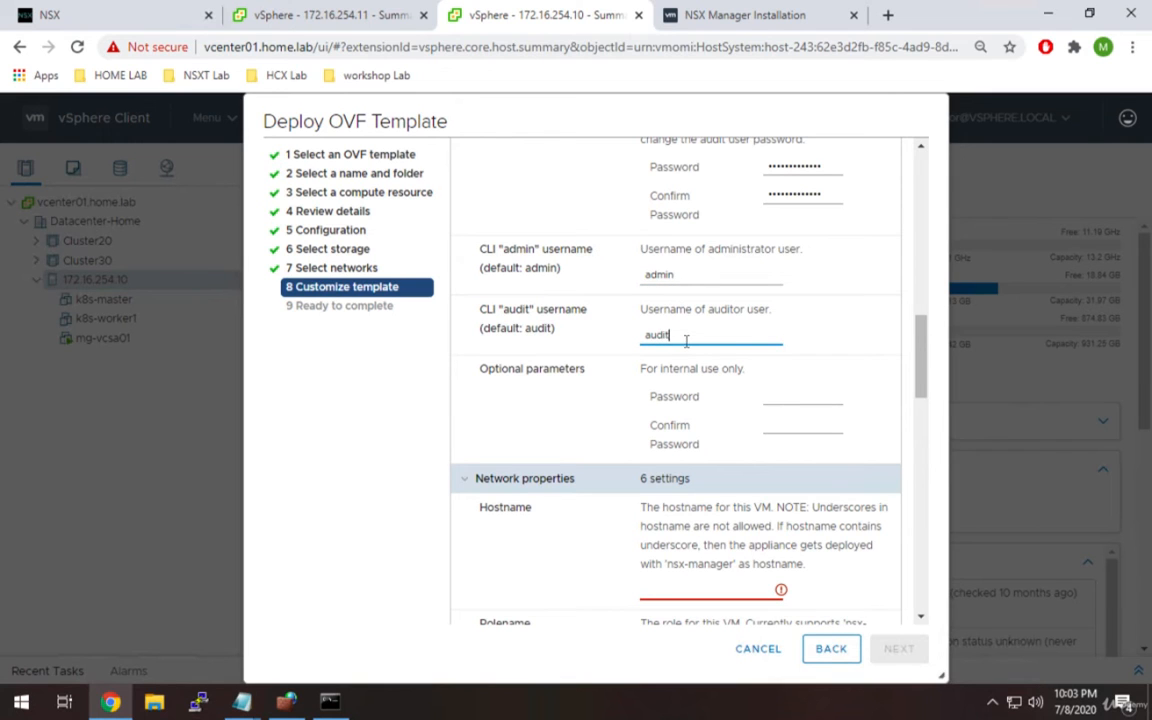
{"action": "left_click_drag", "start_coordinate": [928, 391], "coordinate": [925, 417]}
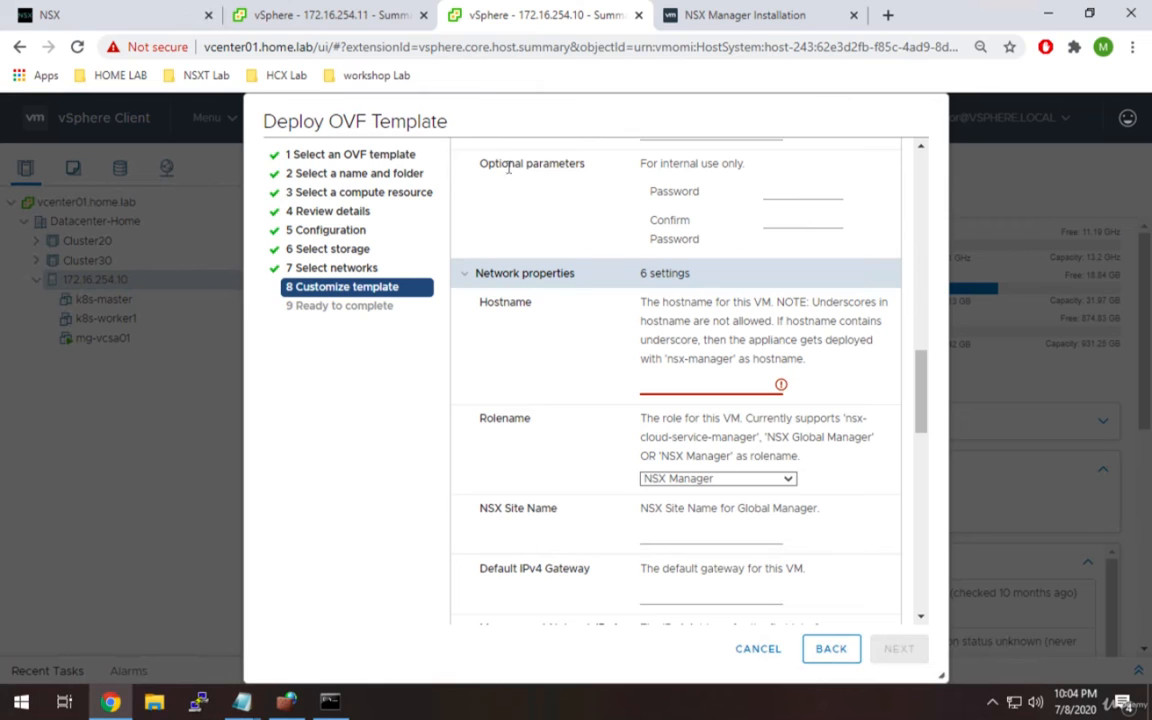
Set the appliance hostname to nsxt.
{"action": "left_click_drag", "start_coordinate": [646, 165], "coordinate": [713, 166]}
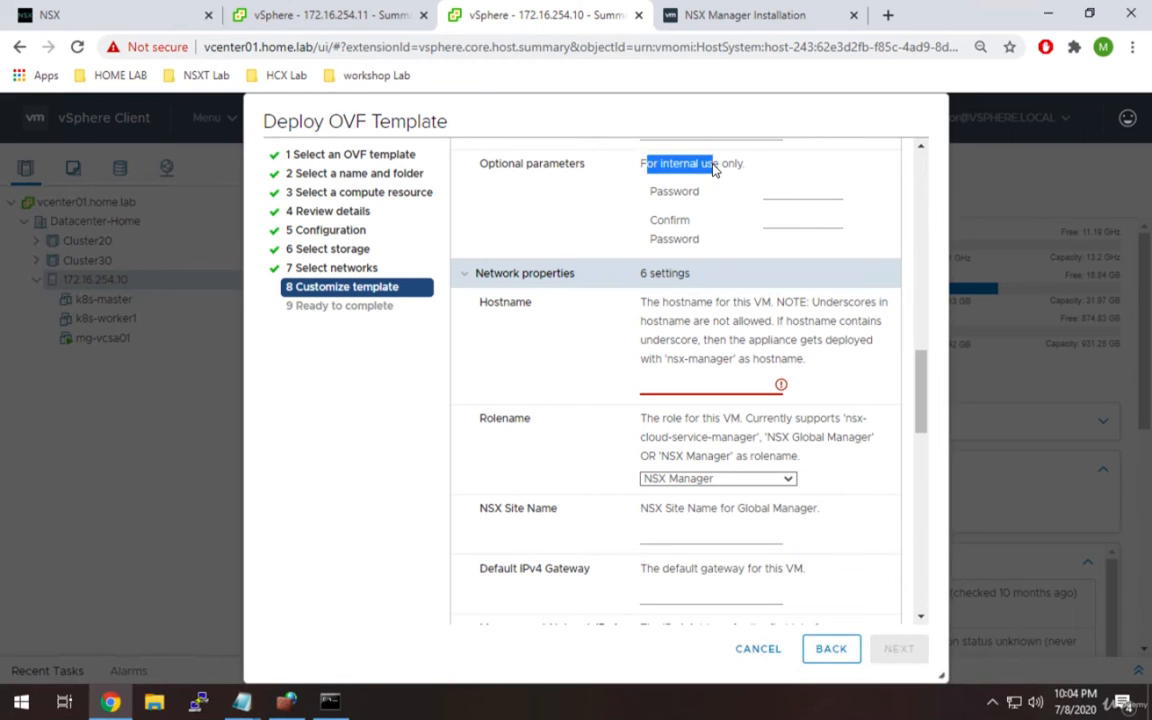
{"action": "left_click", "coordinate": [714, 167]}
{"action": "scroll", "coordinate": [829, 356], "scroll_direction": "down", "scroll_amount": 2}
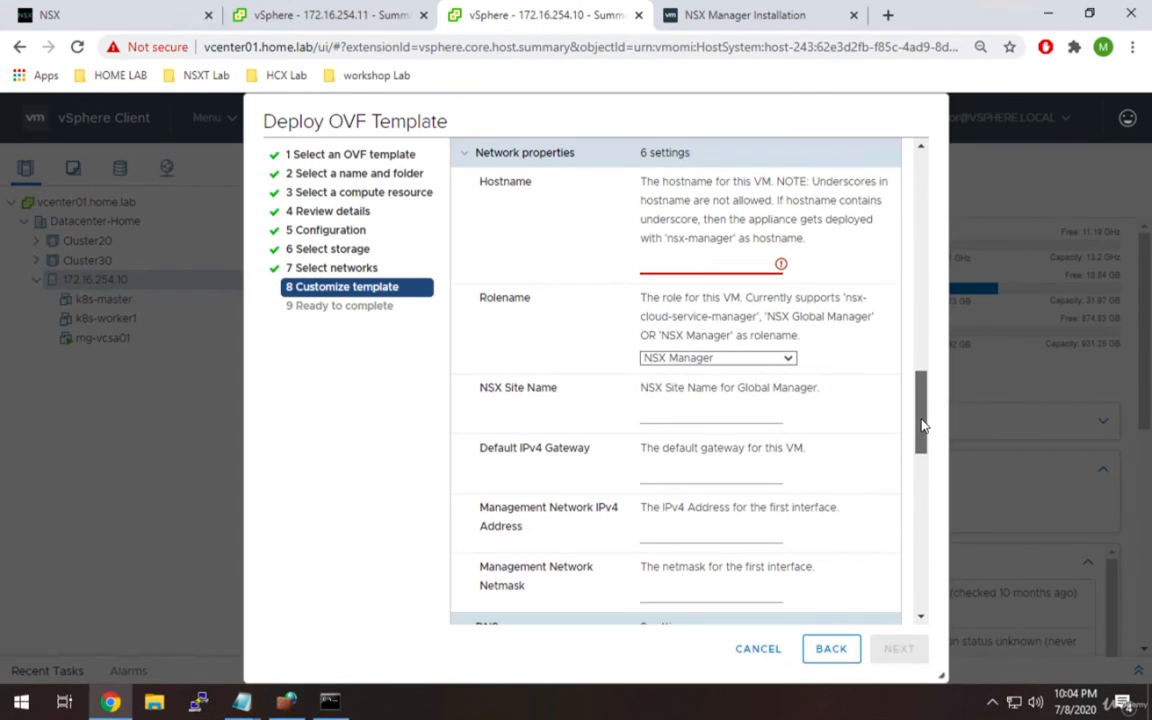
{"action": "left_click", "coordinate": [697, 263]}
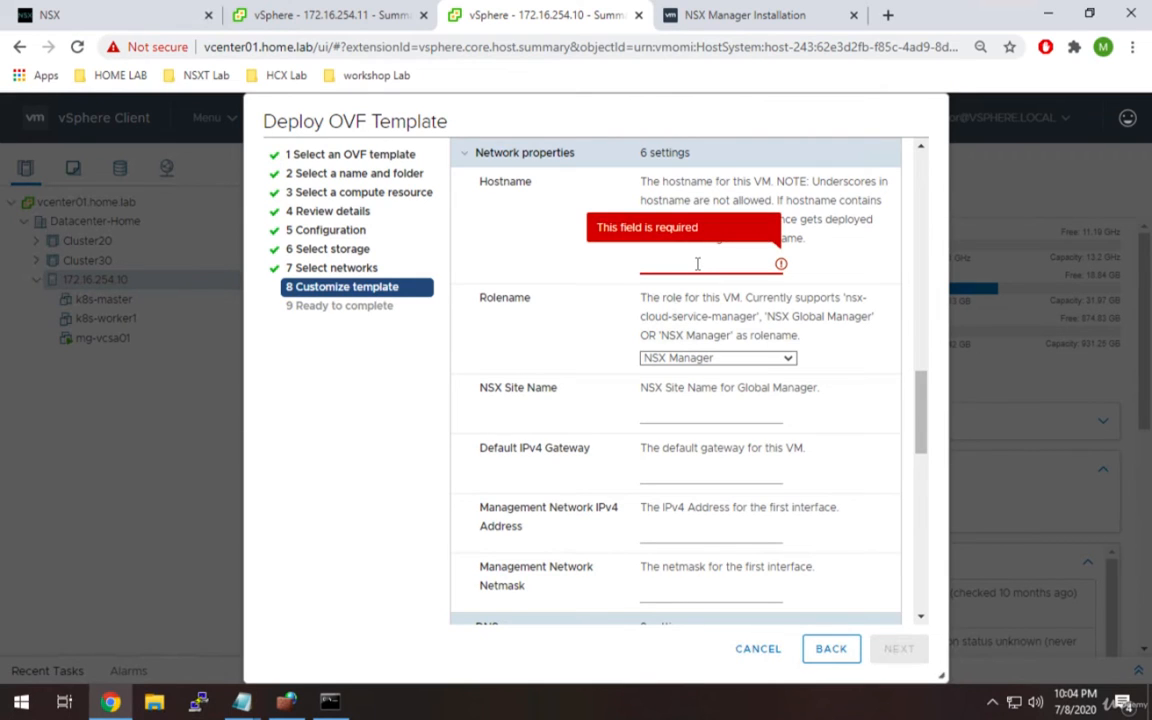
{"action": "type", "text": "nsxt"}
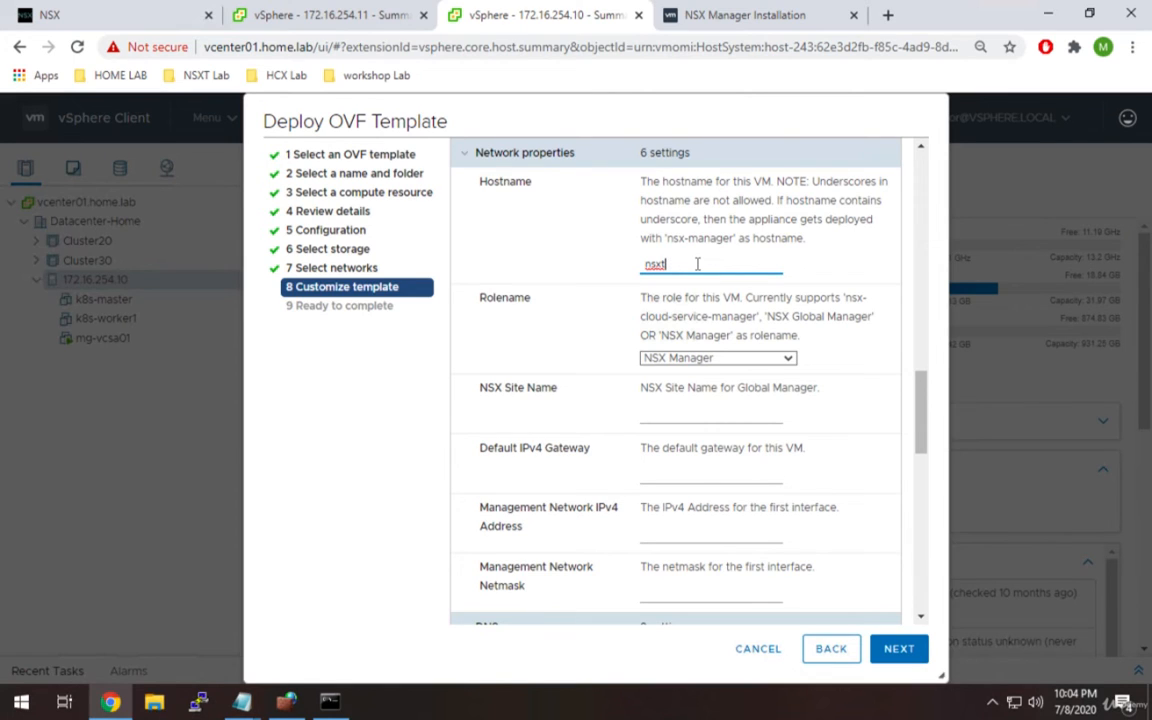
{"action": "left_click_drag", "start_coordinate": [923, 391], "coordinate": [925, 411]}
Keep NSX Manager as the role and set the site name to newyork.
{"action": "left_click", "coordinate": [753, 270]}
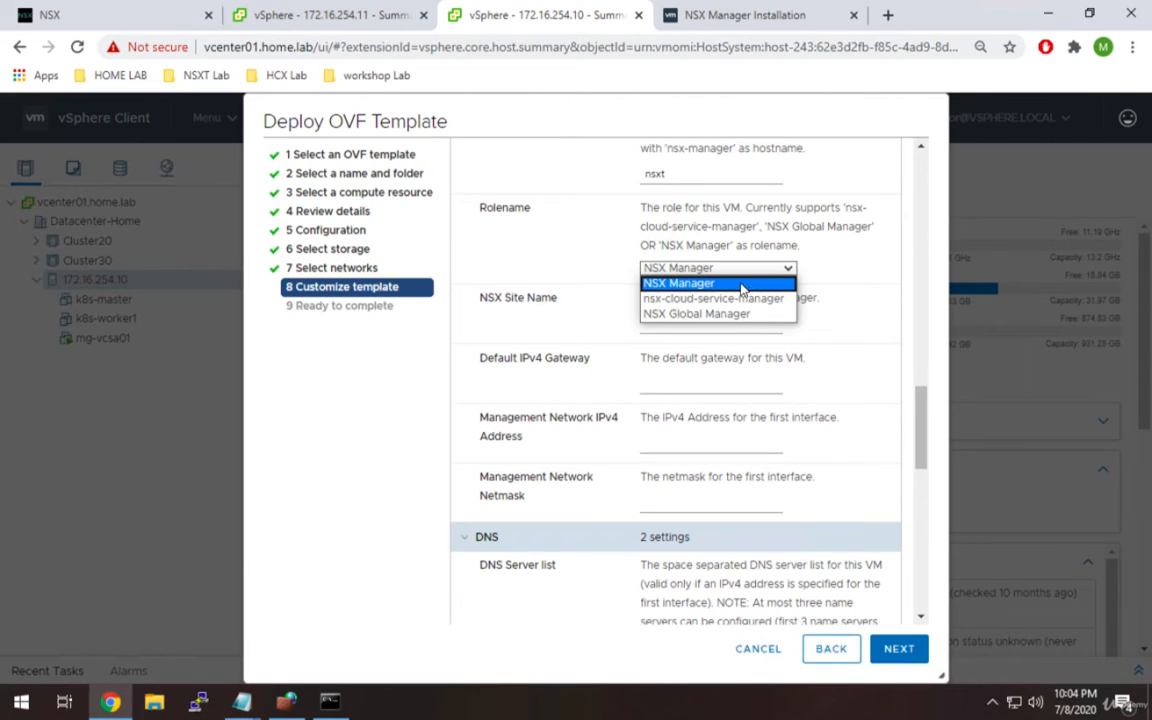
{"action": "left_click", "coordinate": [741, 289]}
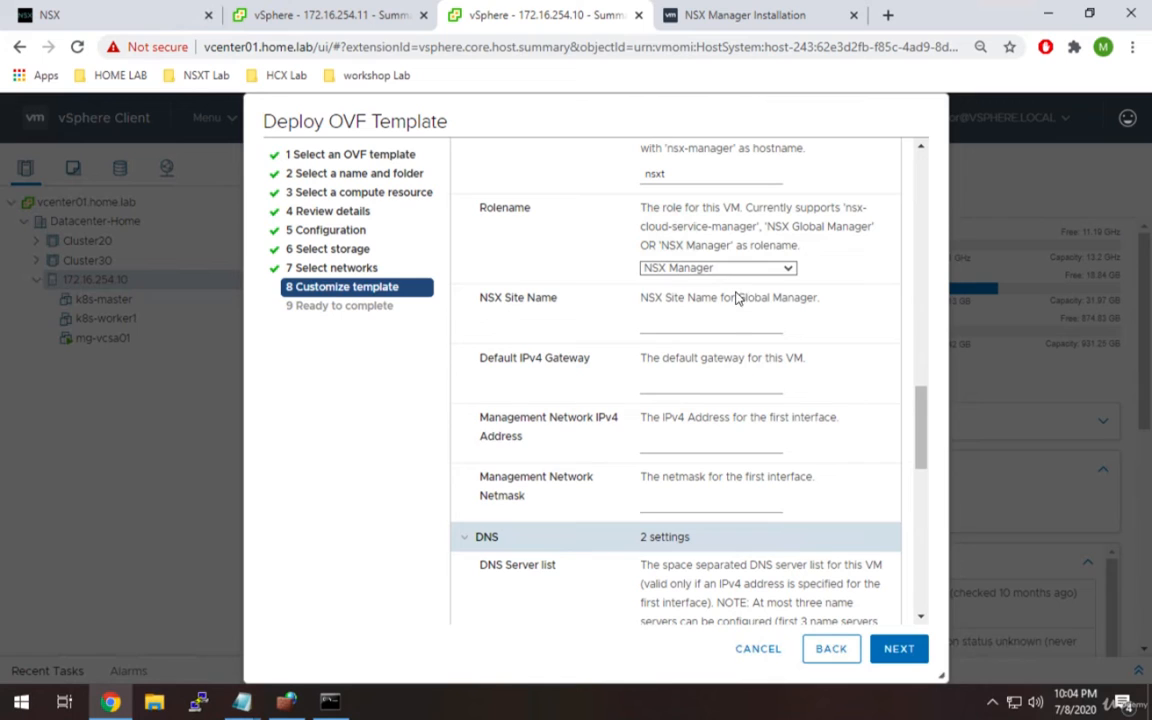
{"action": "left_click", "coordinate": [728, 325]}
{"action": "type", "text": "newyork"}
Enter gateway 172.16.254.1, management IP 172.16.251.106 and netmask 255.255.255.0.
{"action": "left_click", "coordinate": [712, 385]}
{"action": "left_click_drag", "start_coordinate": [919, 434], "coordinate": [919, 448]}
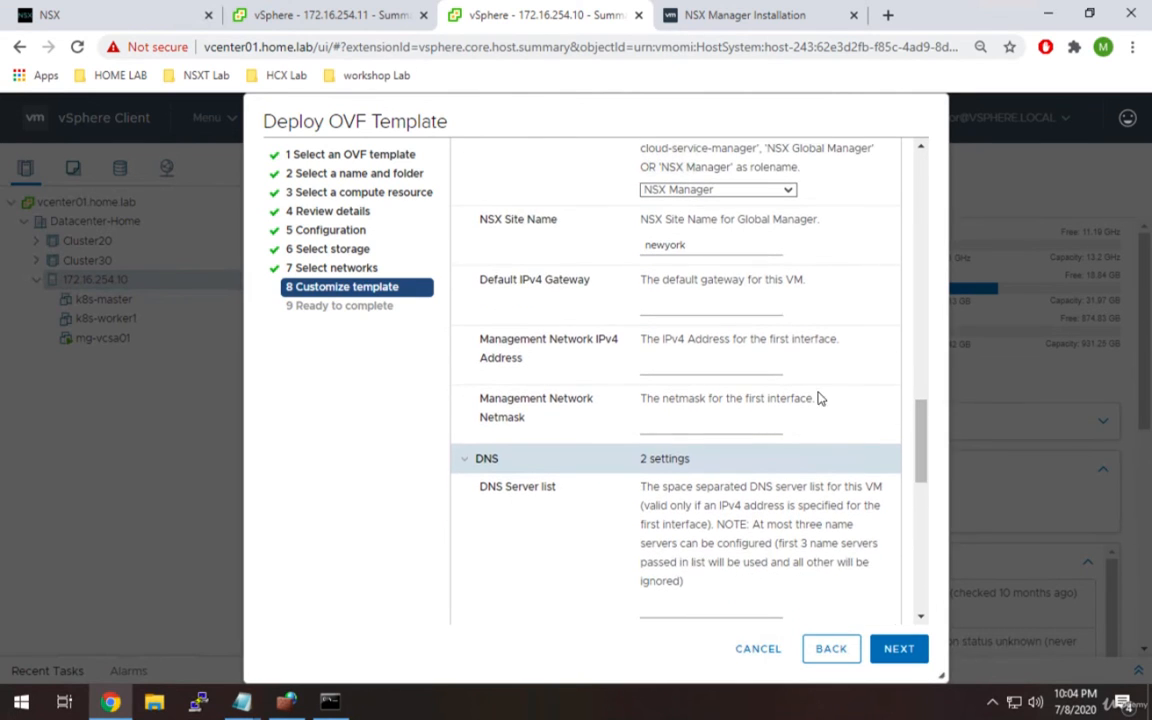
{"action": "left_click", "coordinate": [685, 307]}
{"action": "type", "text": "172.16.254.1"}
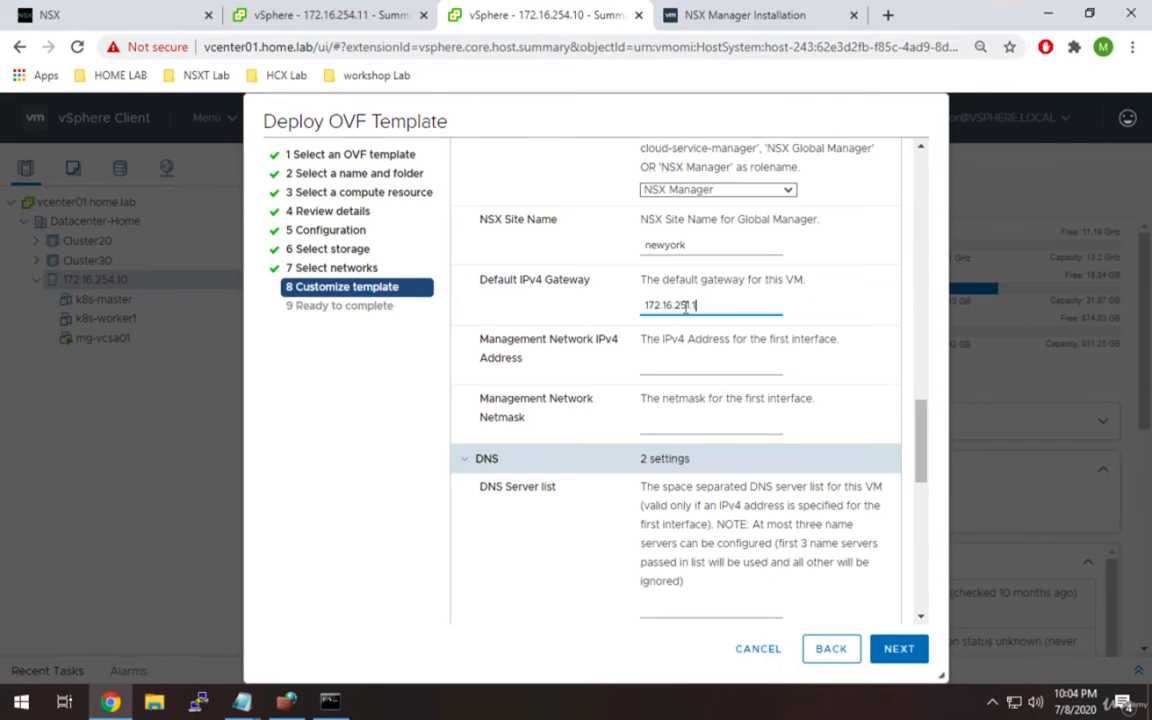
{"action": "key", "text": "Tab"}
{"action": "type", "text": "172.16.25"}
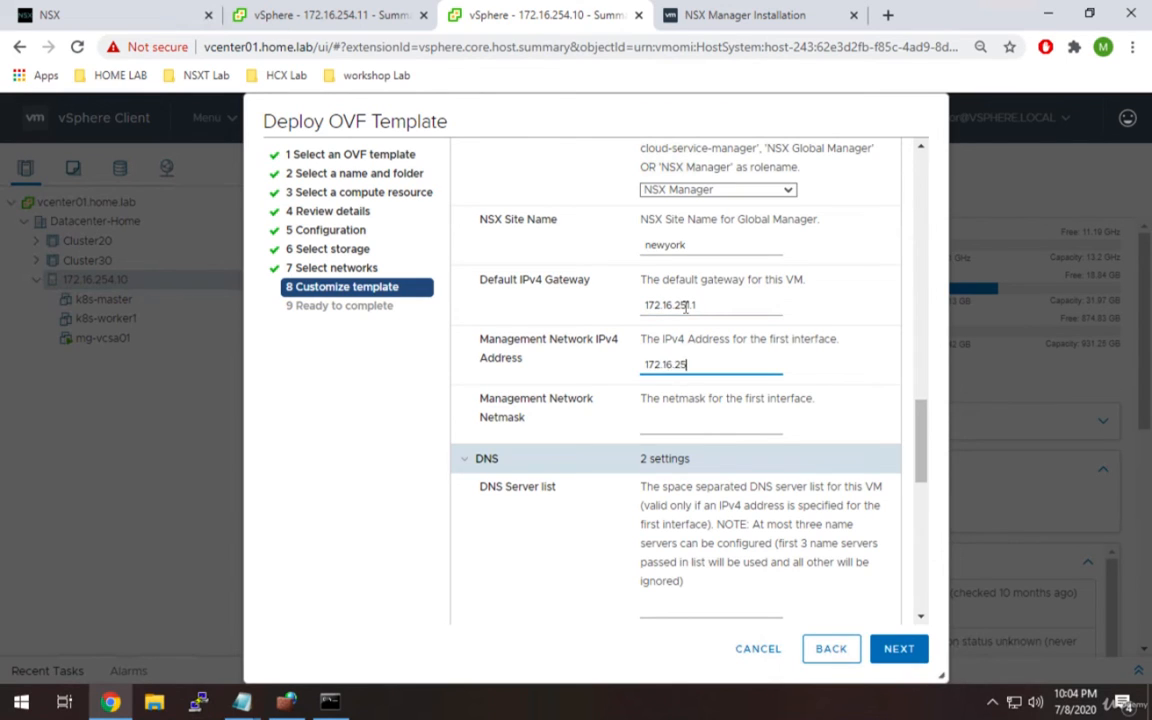
{"action": "type", "text": "1.106"}
{"action": "left_click", "coordinate": [697, 428]}
{"action": "type", "text": "255.255.255.0"}
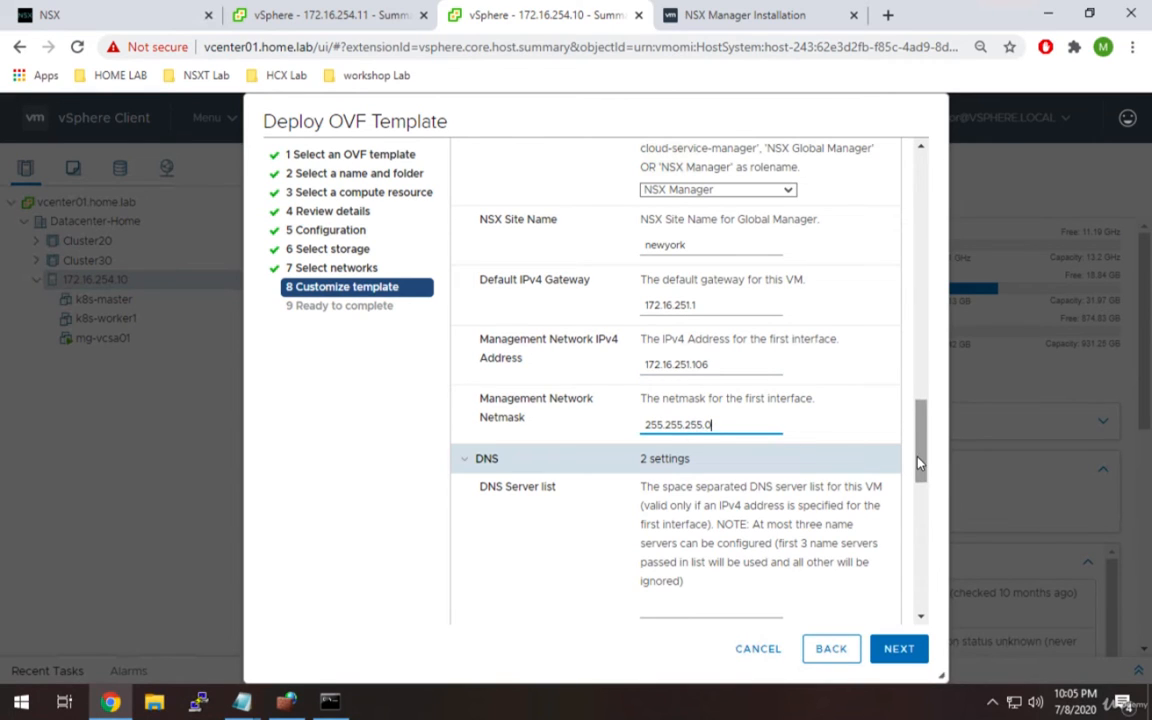
Enter DNS server 172.16.251.251 and domain search list homelab.
{"action": "scroll", "coordinate": [825, 410], "scroll_direction": "down", "scroll_amount": 3}
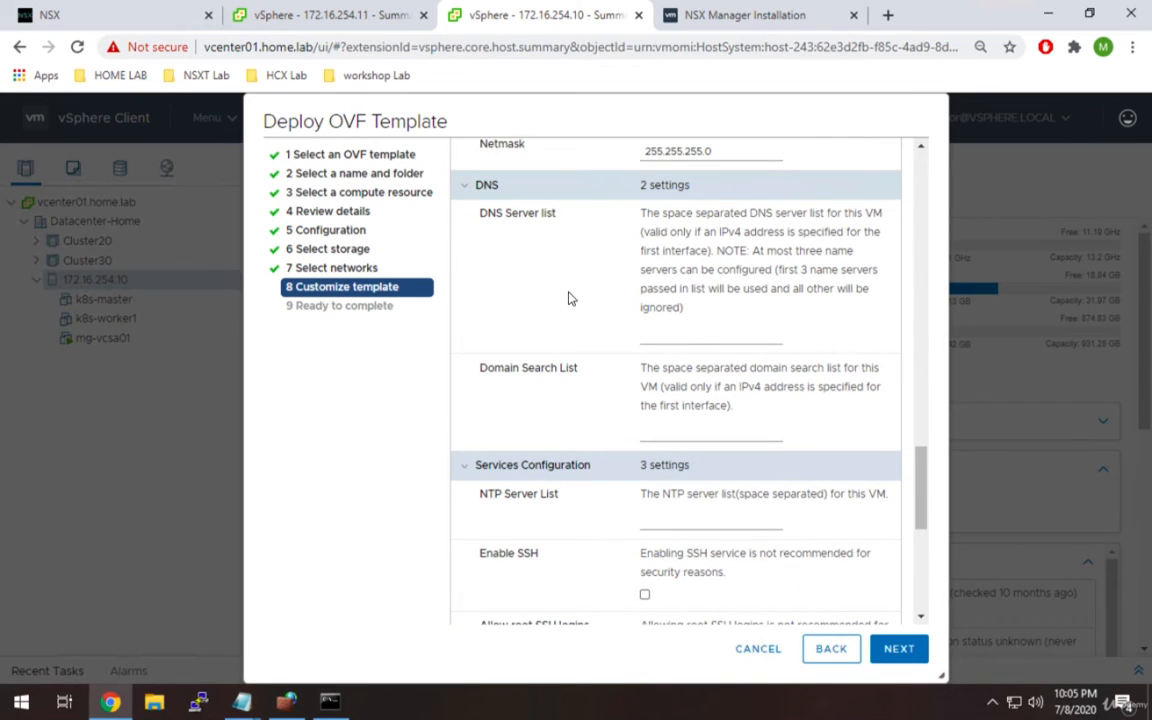
{"action": "left_click", "coordinate": [701, 338]}
{"action": "type", "text": "172.16.251.2"}
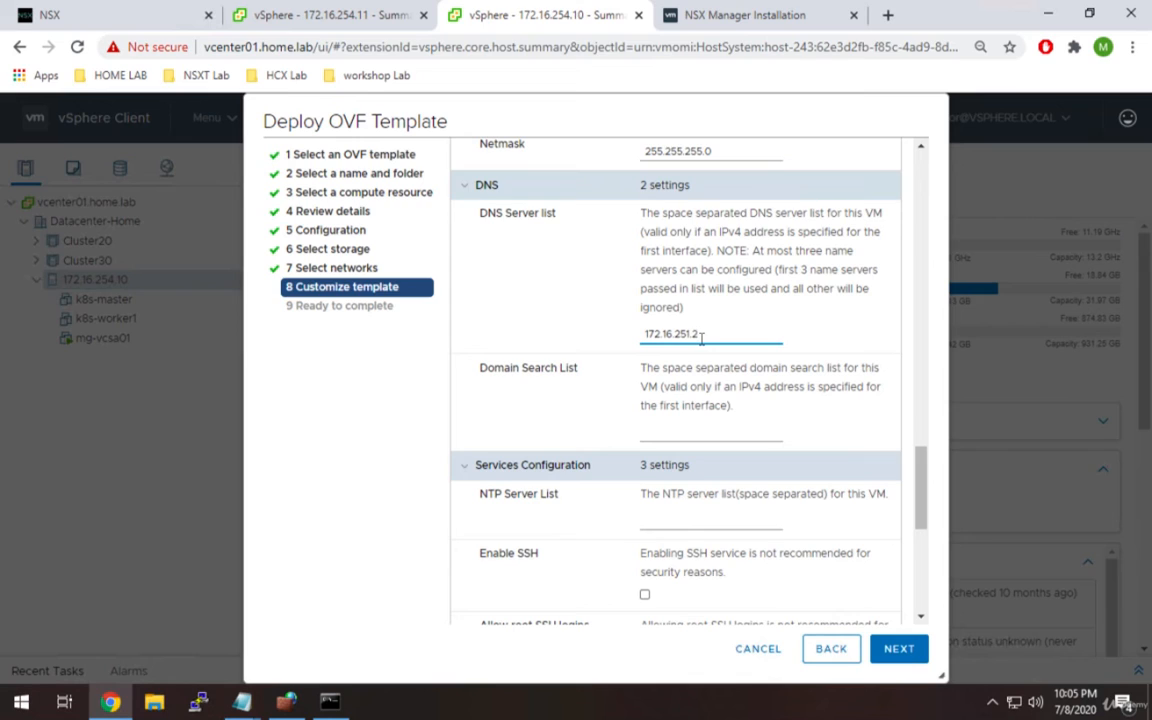
{"action": "type", "text": "51"}
{"action": "left_click", "coordinate": [672, 432]}
{"action": "type", "text": "homelab"}
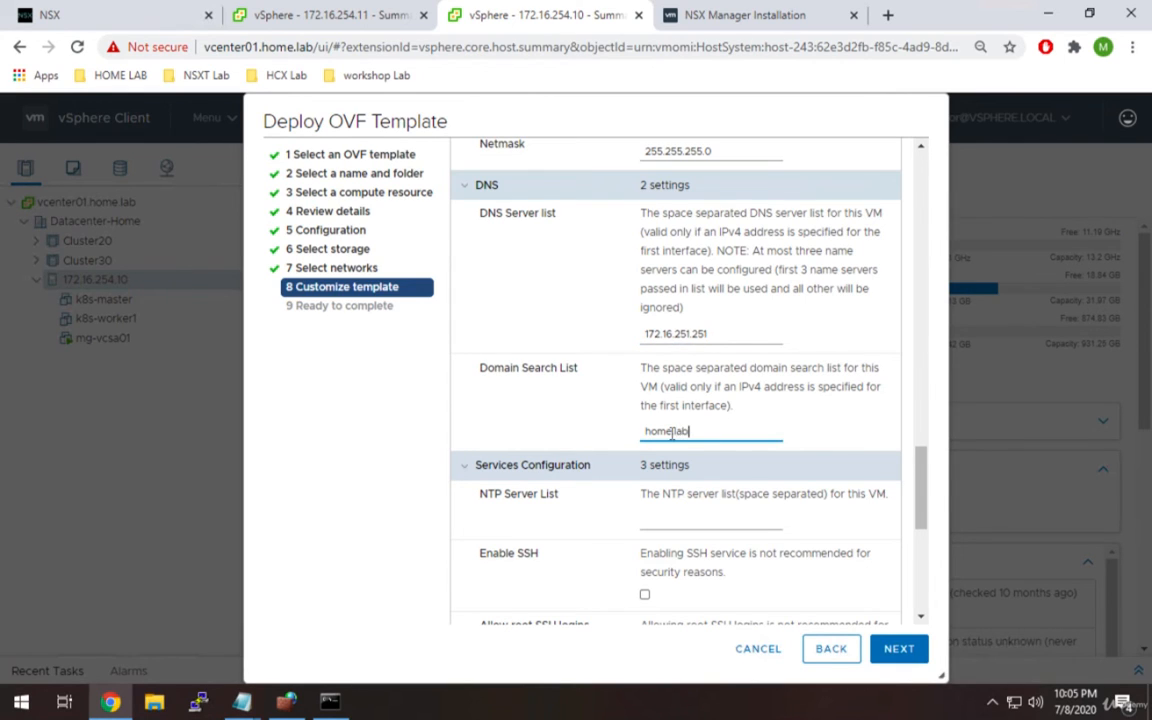
Set NTP server 216.239.35.8 and enable SSH with root SSH logins allowed.
{"action": "left_click_drag", "start_coordinate": [915, 490], "coordinate": [922, 545]}
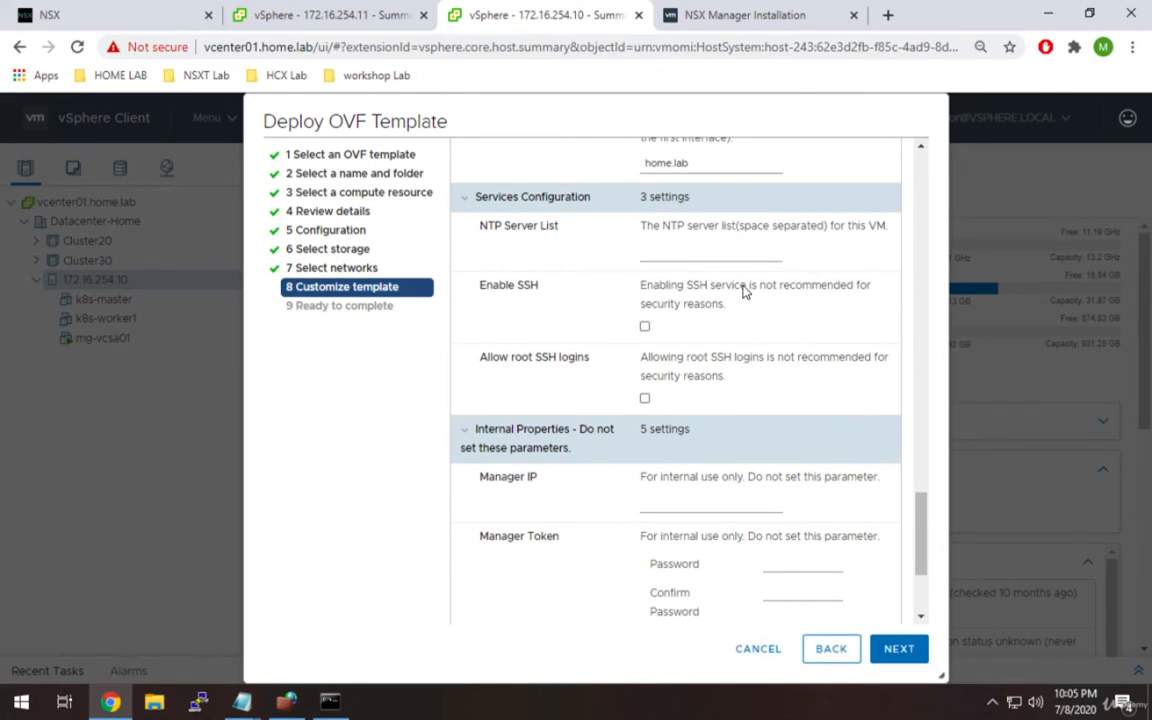
{"action": "left_click", "coordinate": [689, 250]}
{"action": "type", "text": "216.239.35.8"}
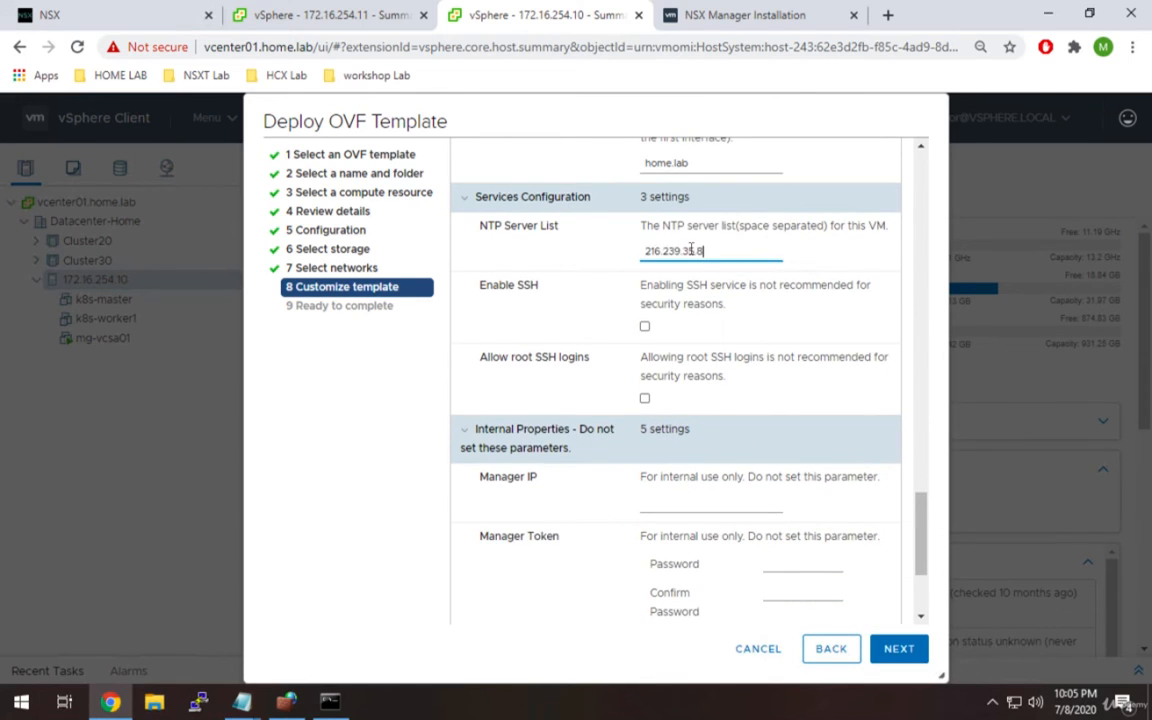
{"action": "left_click", "coordinate": [645, 327]}
{"action": "left_click", "coordinate": [645, 399]}
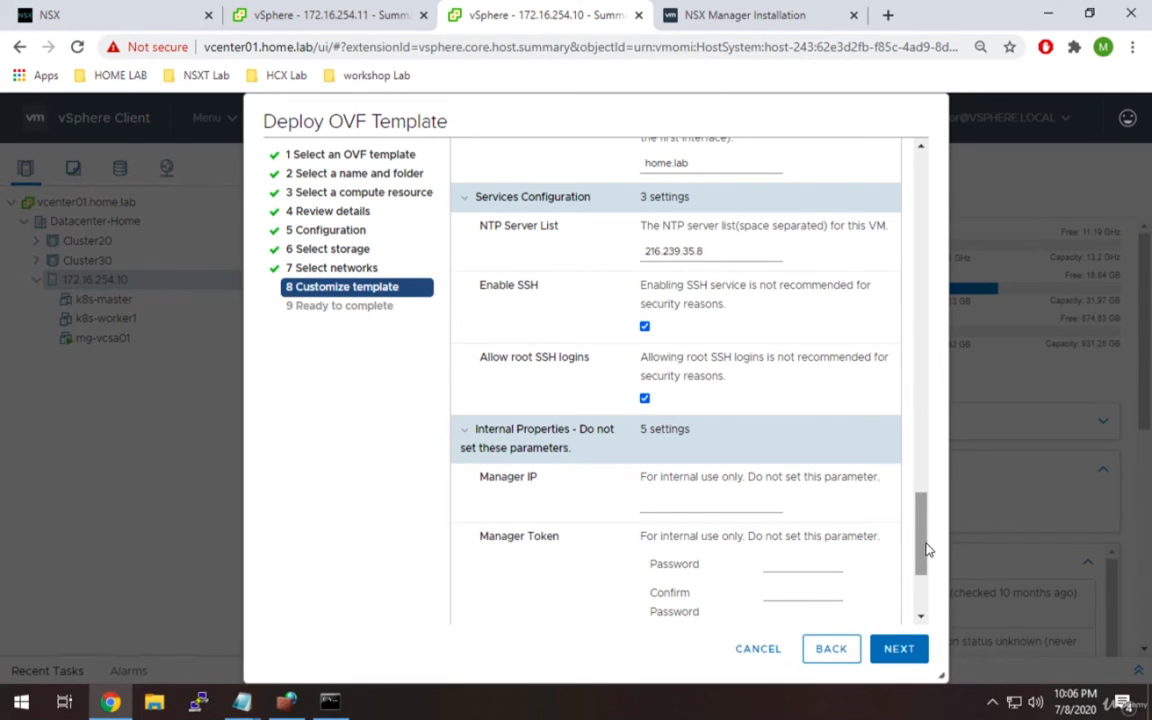
Collapse Internal Properties, review the summary, and finish deploying the nsxt appliance to host 172.16.254.10.
{"action": "scroll", "coordinate": [921, 548], "scroll_direction": "down", "scroll_amount": 2}
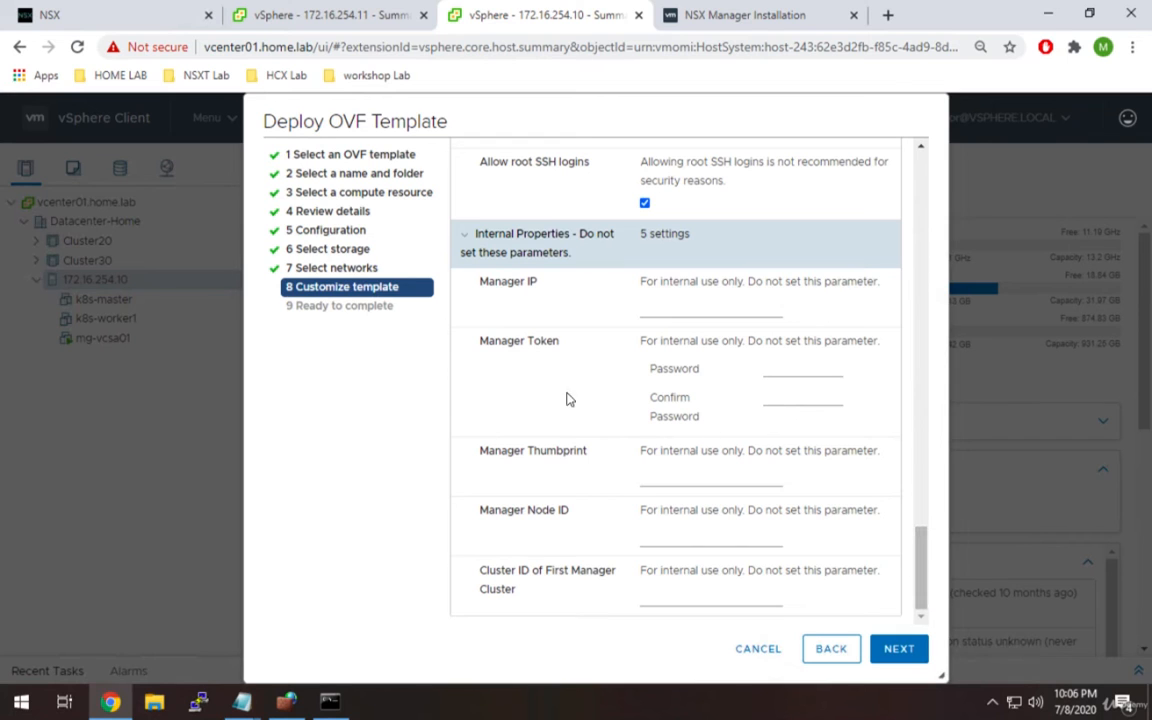
{"action": "left_click", "coordinate": [464, 245]}
{"action": "left_click_drag", "start_coordinate": [922, 565], "coordinate": [918, 190]}
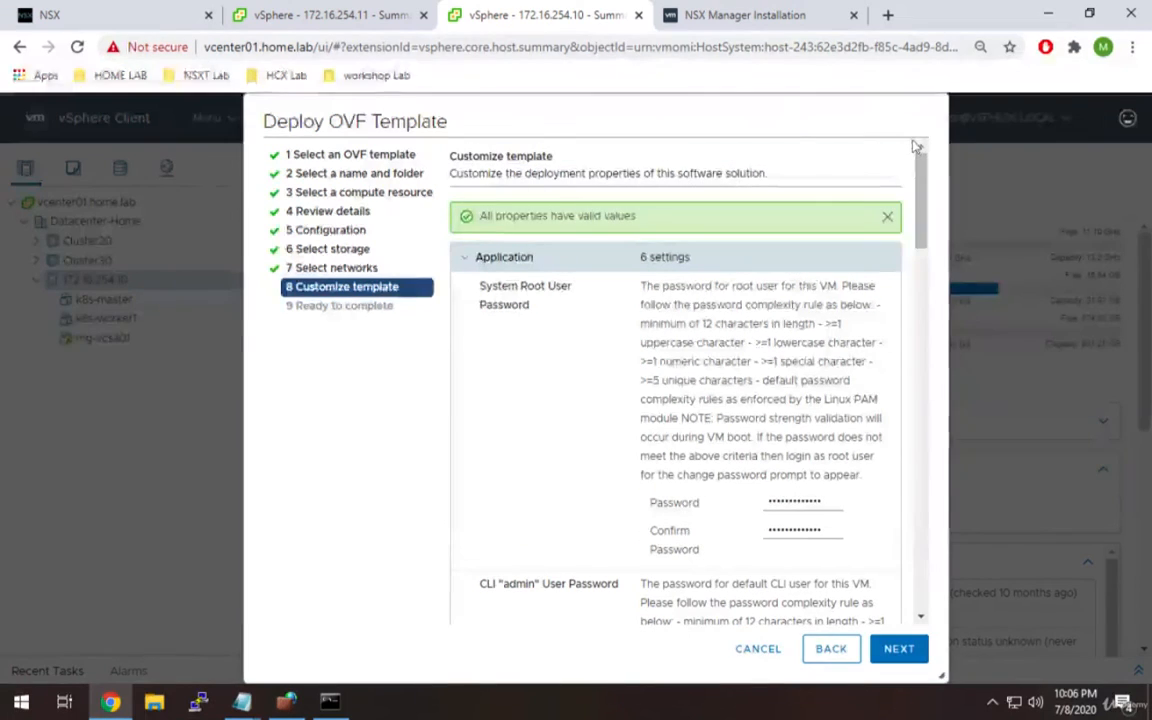
{"action": "left_click", "coordinate": [895, 650]}
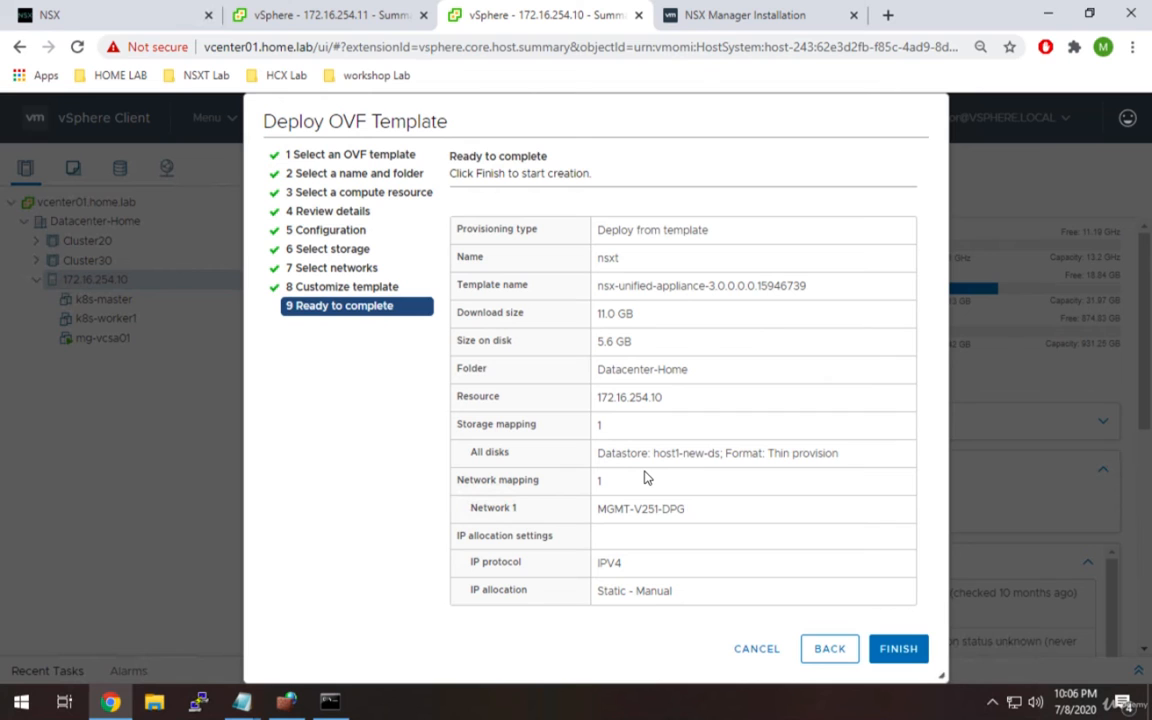
{"action": "left_click", "coordinate": [900, 649]}
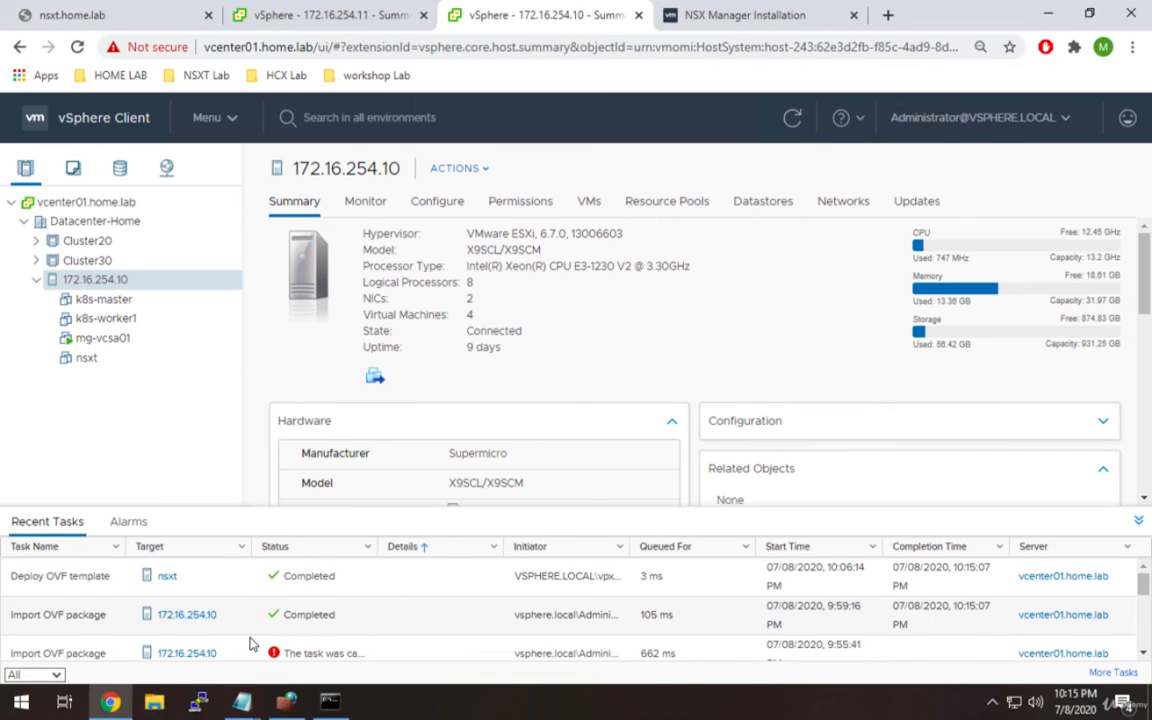
Power on the nsxt VM and launch its browser-based web console.
{"action": "left_click", "coordinate": [88, 358]}
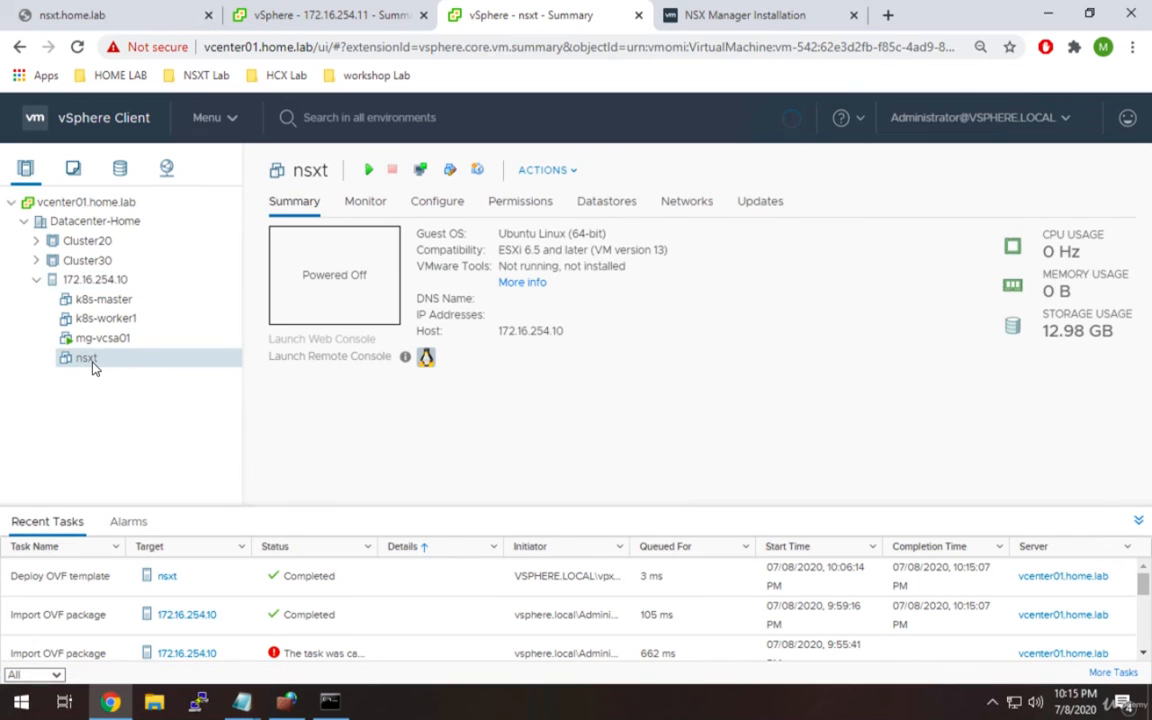
{"action": "left_click", "coordinate": [368, 170]}
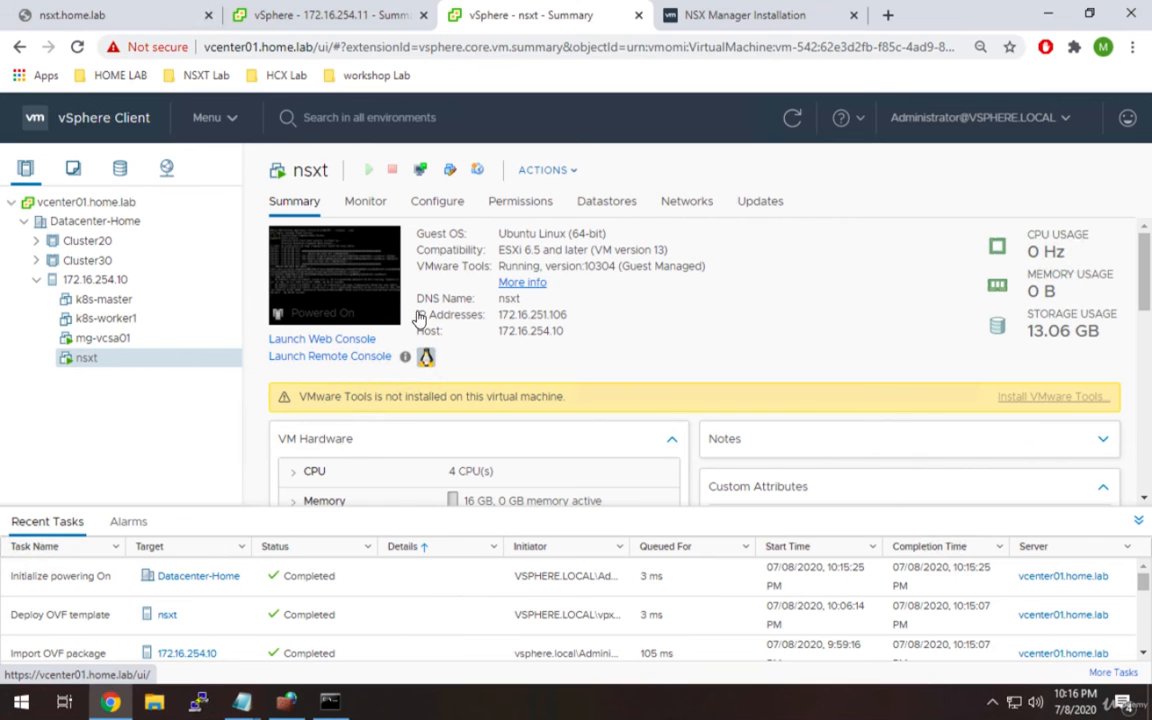
{"action": "left_click", "coordinate": [296, 342]}
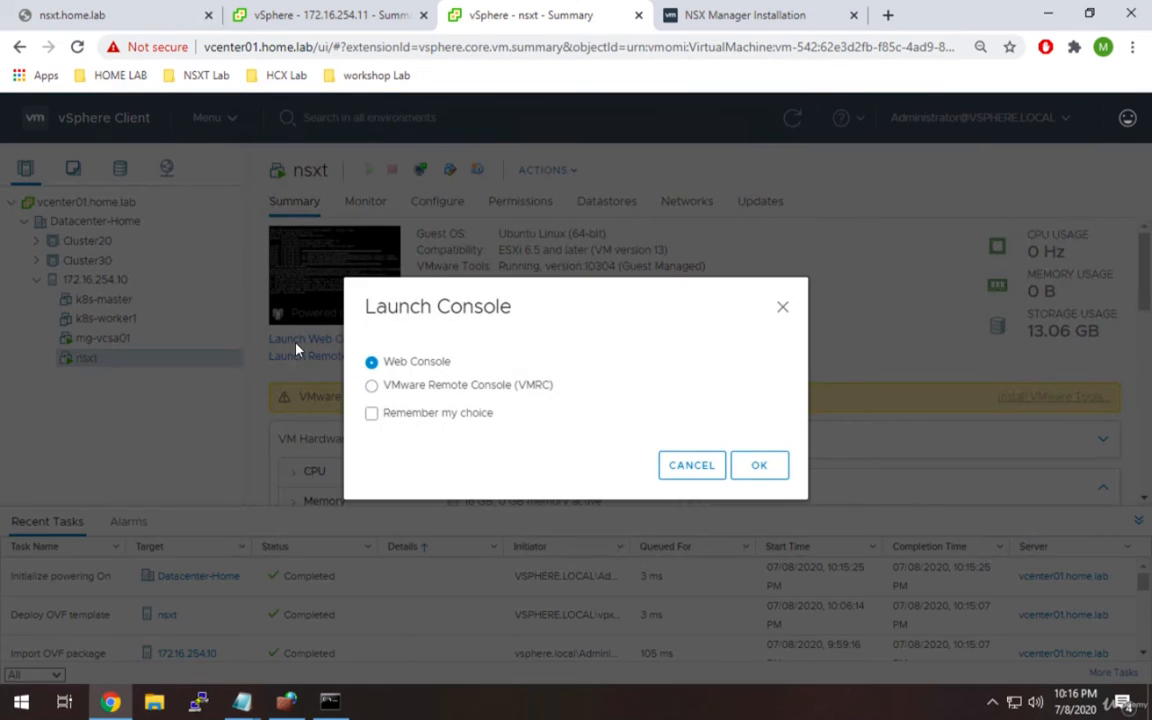
{"action": "left_click", "coordinate": [766, 468]}
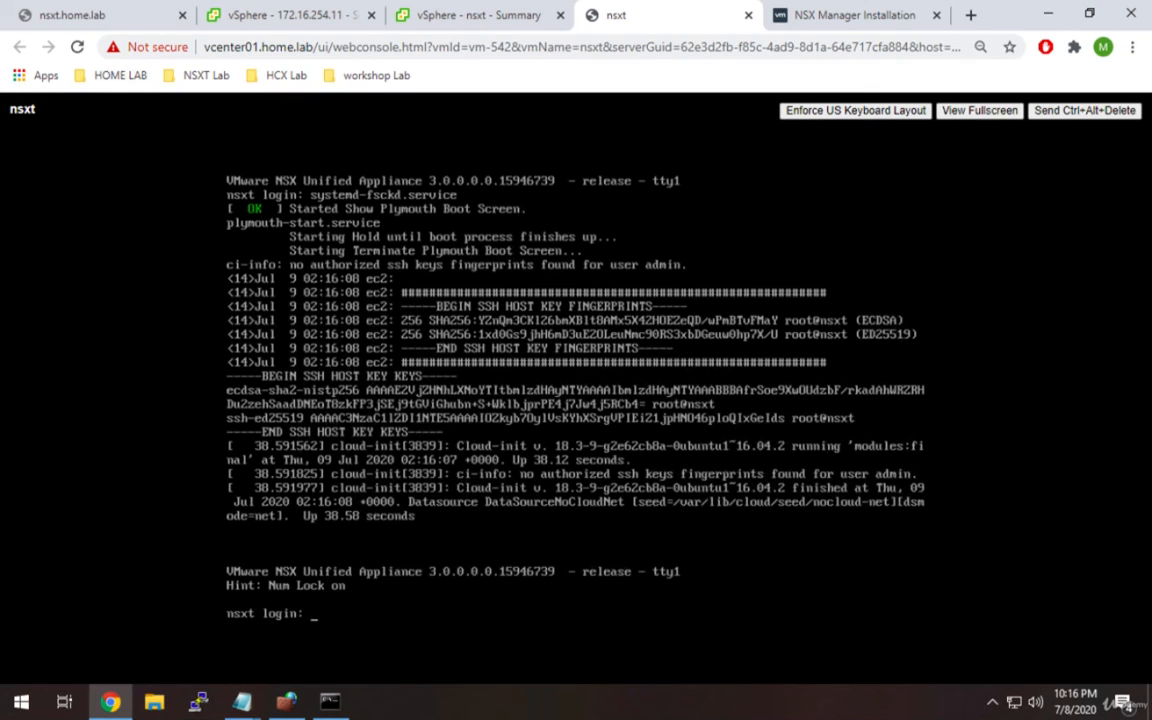
Run ping nsxt.home.lab in Command Prompt to confirm it replies from 172.16.251.106.
{"action": "left_click", "coordinate": [828, 24]}
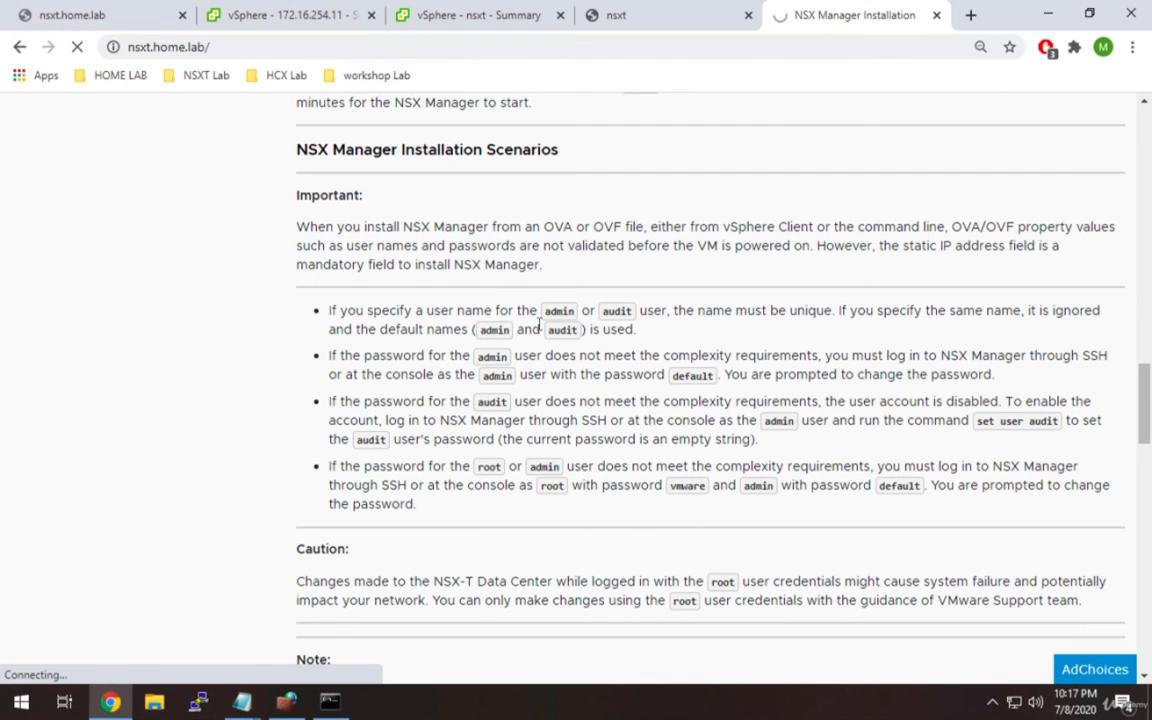
{"action": "left_click", "coordinate": [339, 705]}
{"action": "left_click", "coordinate": [445, 502]}
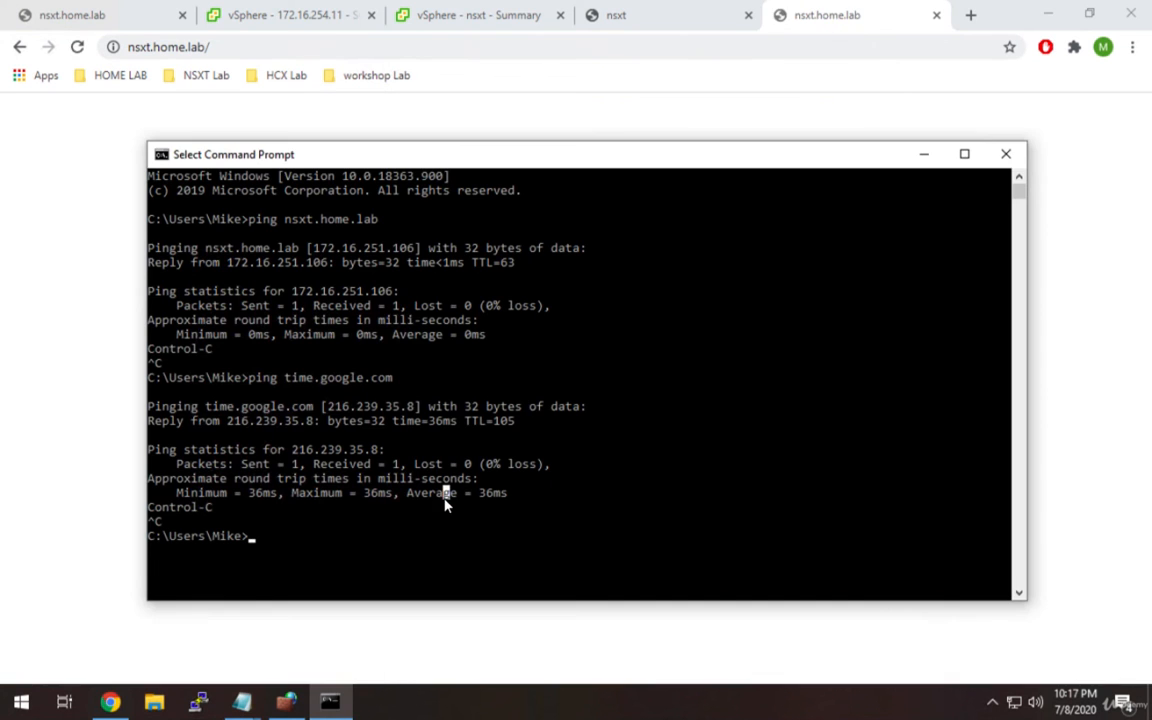
{"action": "type", "text": "ping nsxt.home.lab"}
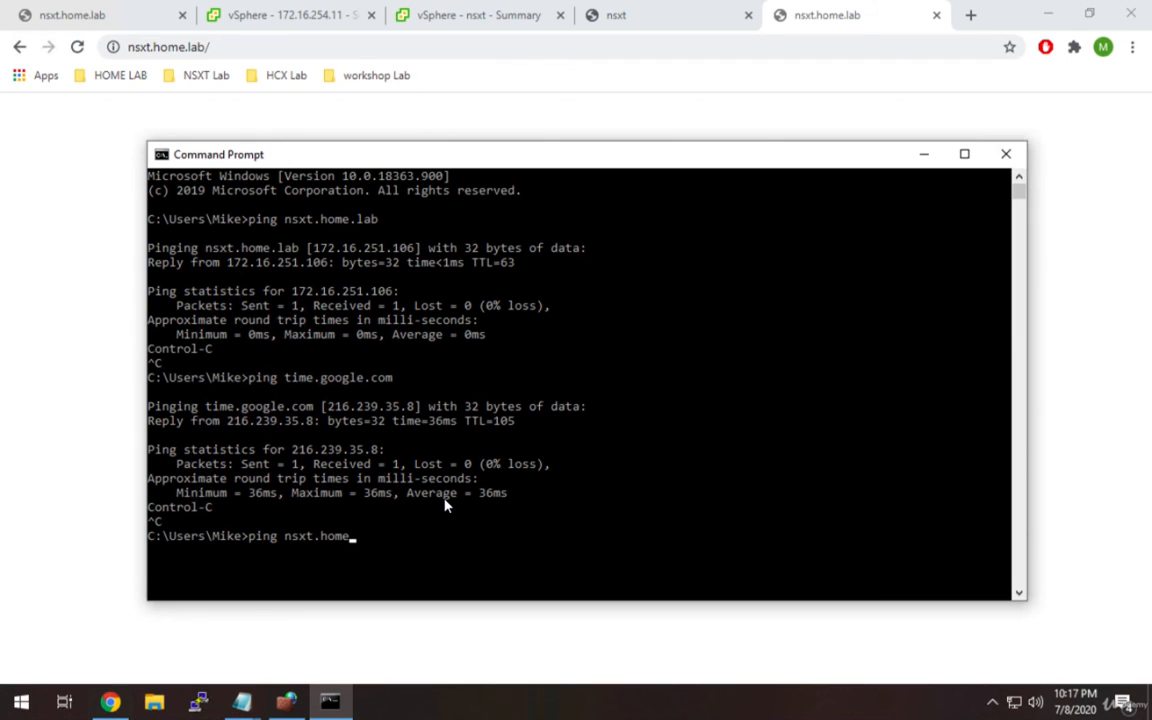
{"action": "key", "text": "Return"}
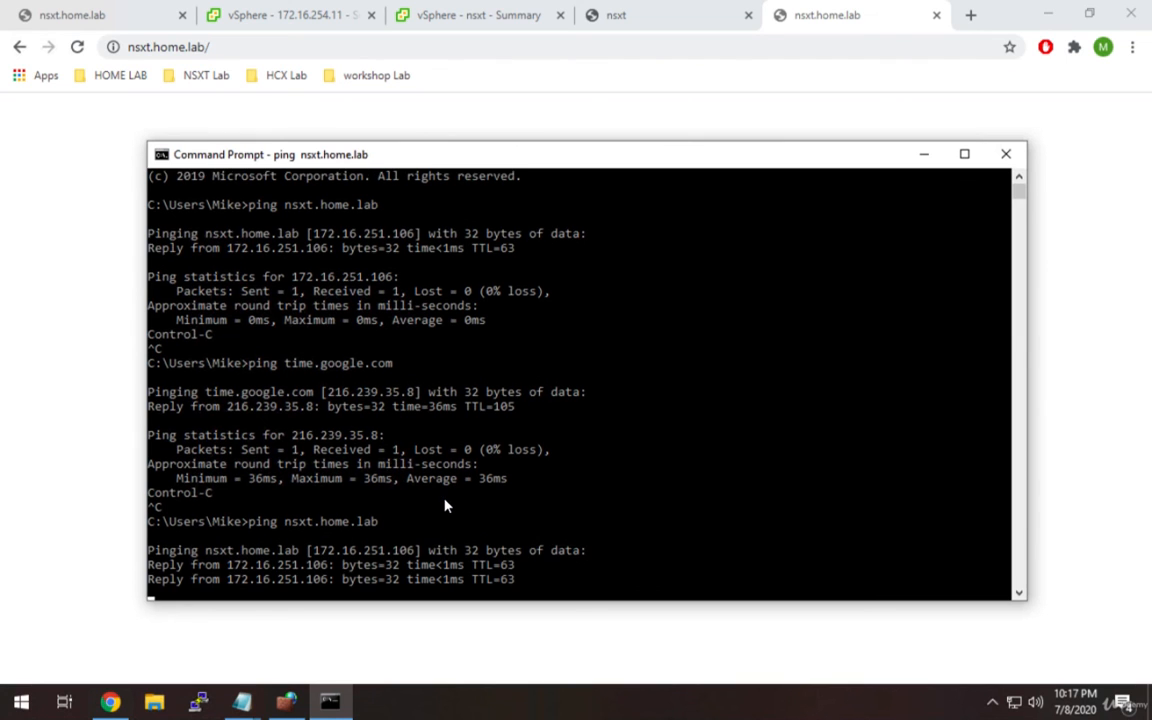
{"action": "key", "text": "ctrl+c"}
{"action": "left_click", "coordinate": [922, 157]}
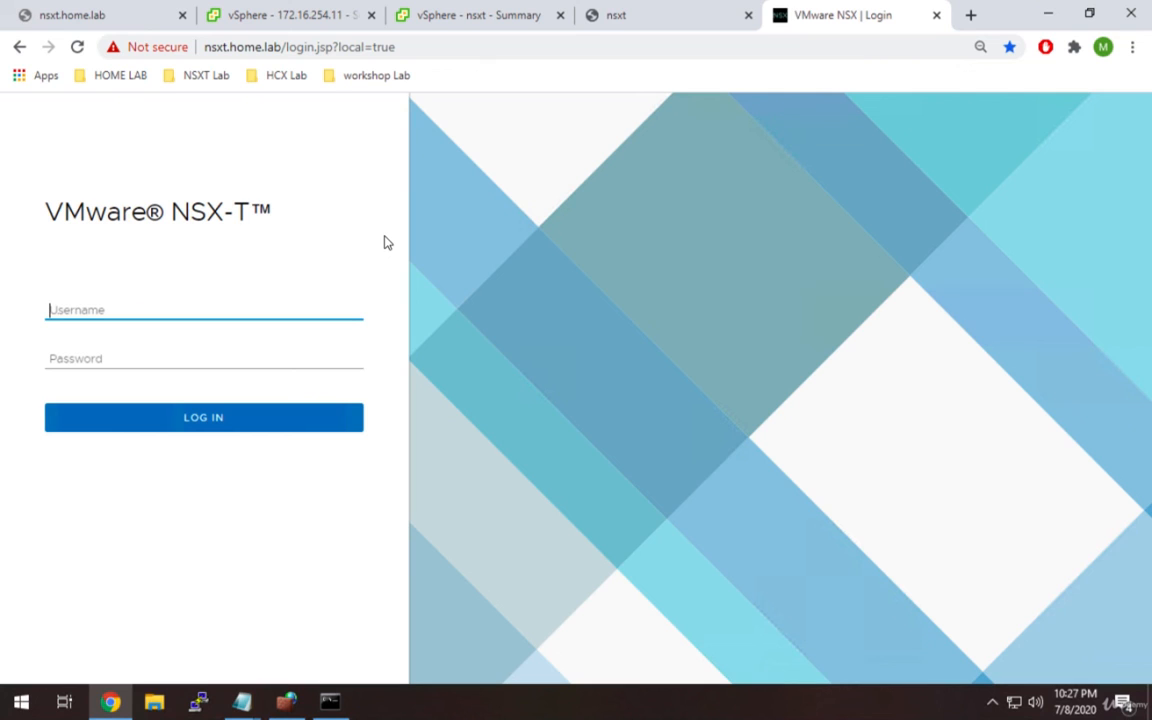
Log in to NSX-T Manager with username admin and the account password.
{"action": "type", "text": "admin"}
{"action": "key", "text": "Tab"}
{"action": "key", "text": "ctrl+v"}
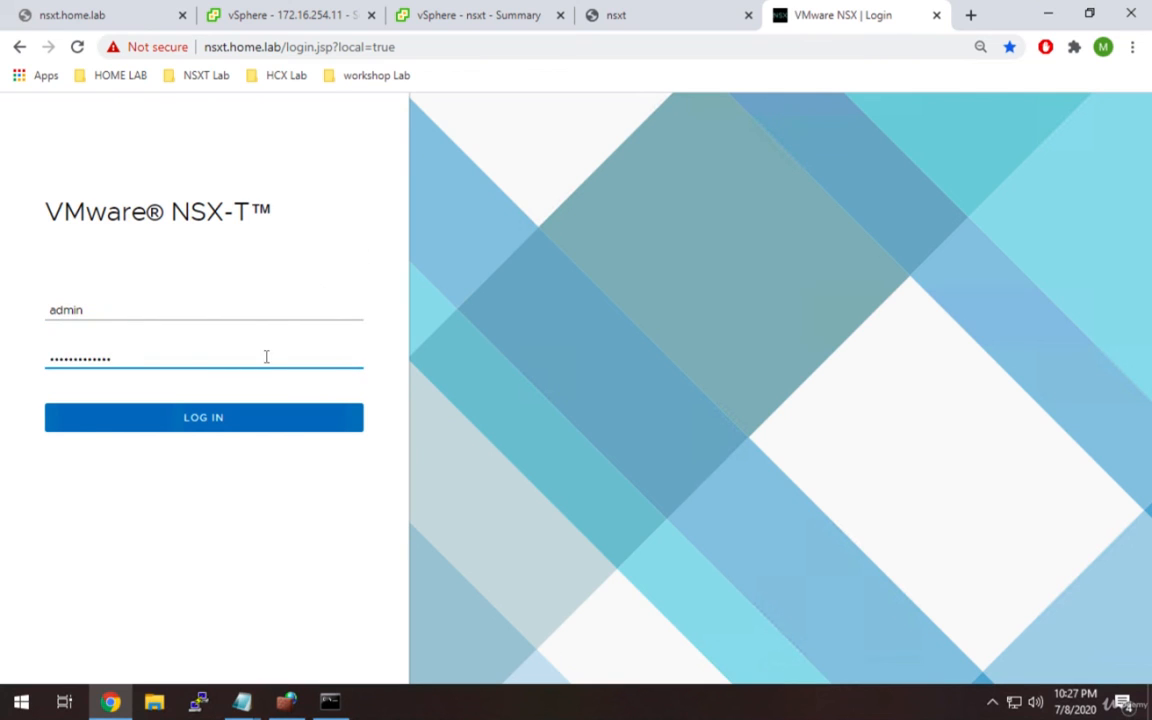
{"action": "left_click", "coordinate": [296, 429]}
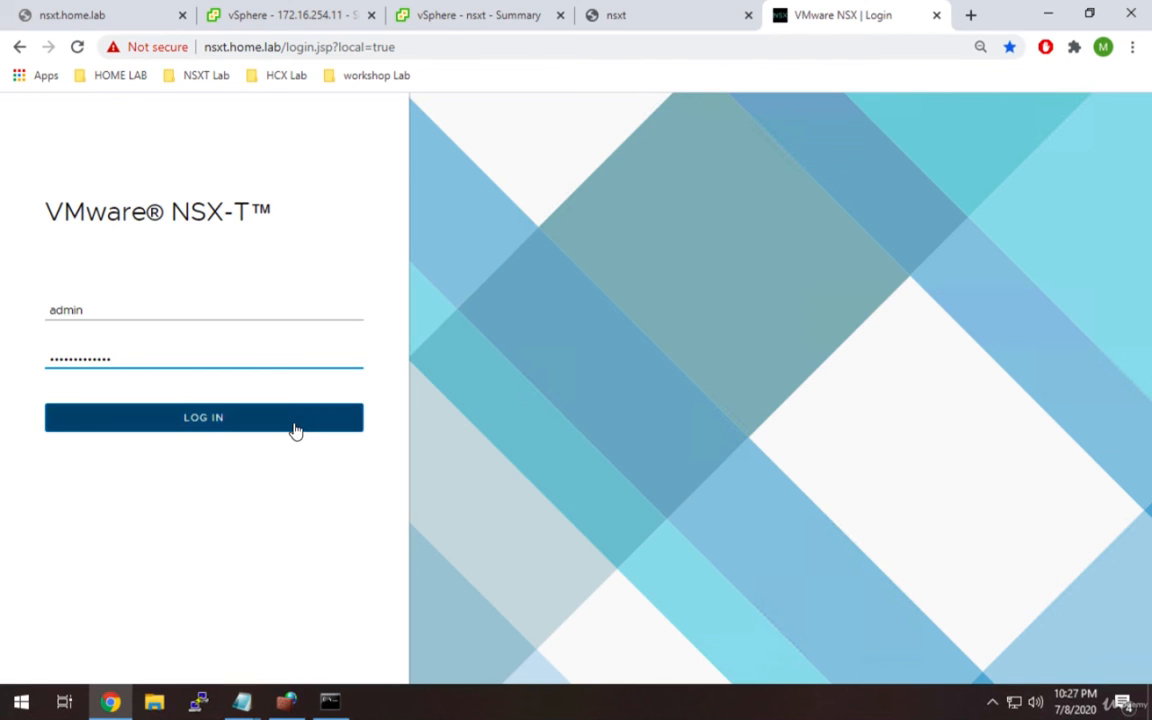